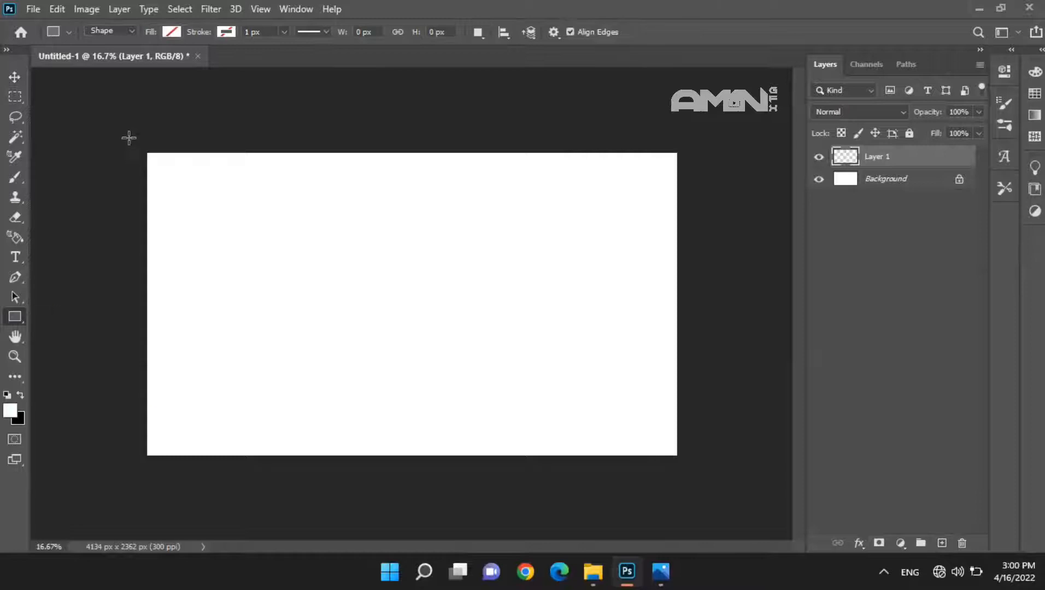
# - Delete the layer above the Background so that only the Background layer is left
pyautogui.click(566, 218)
pyautogui.moveTo(130, 142); pyautogui.dragTo(138, 149)
pyautogui.click(568, 283)
pyautogui.click(529, 217)
pyautogui.click(962, 66)
pyautogui.click(900, 178)
pyautogui.click(901, 158)
pyautogui.press('Delete')
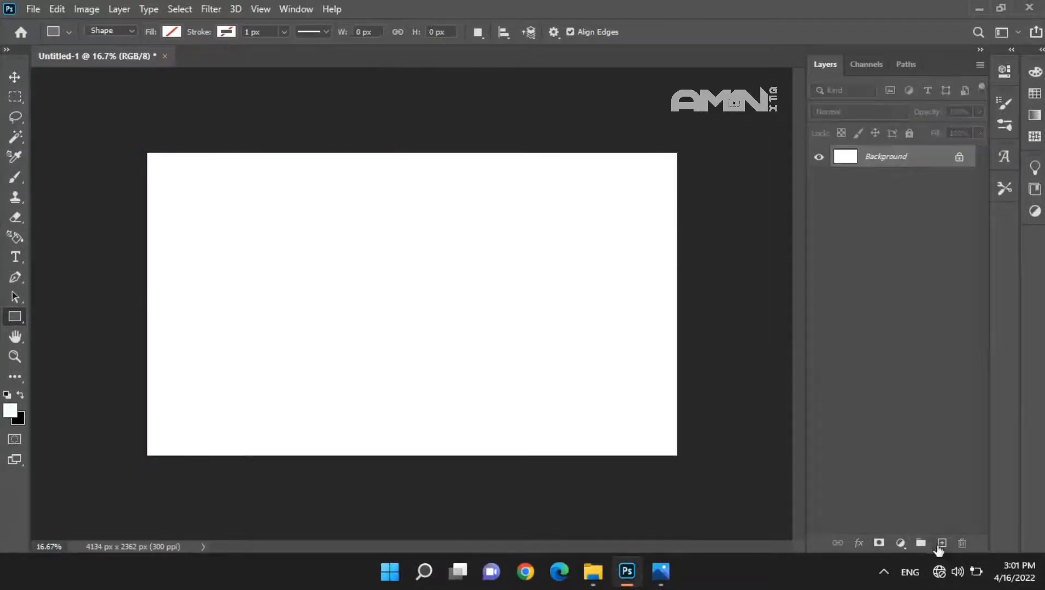
# - Add a new layer and draw a rectangle of about 4206 × 2428 px covering the whole canvas
pyautogui.click(941, 544)
pyautogui.rightClick(14, 317)
pyautogui.click(75, 321)
pyautogui.moveTo(137, 147); pyautogui.dragTo(678, 457)
# - Fill the canvas-sized rectangle with the recently used yellow-orange colour, without a stroke
pyautogui.click(293, 10)
pyautogui.click(787, 163)
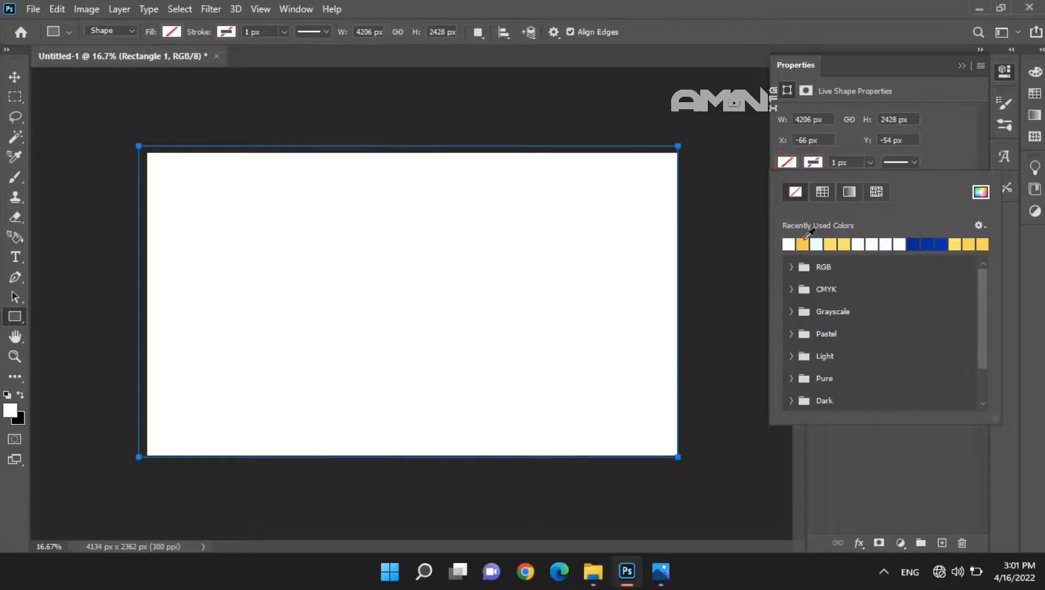
pyautogui.click(803, 243)
pyautogui.click(813, 164)
pyautogui.click(961, 66)
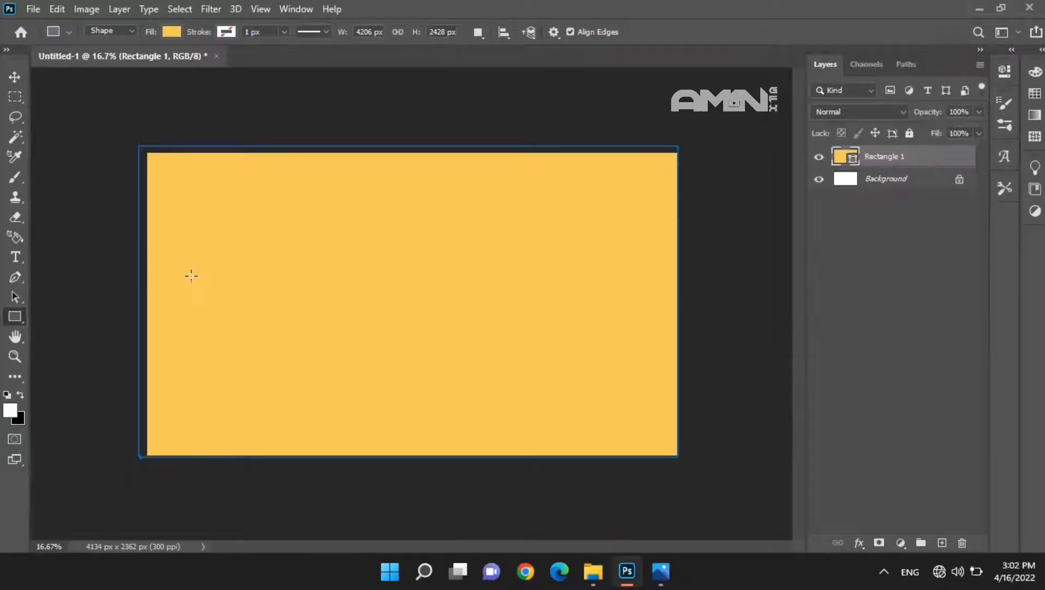
# - Add a Gradient Overlay effect to the rectangle layer
pyautogui.doubleClick(945, 157)
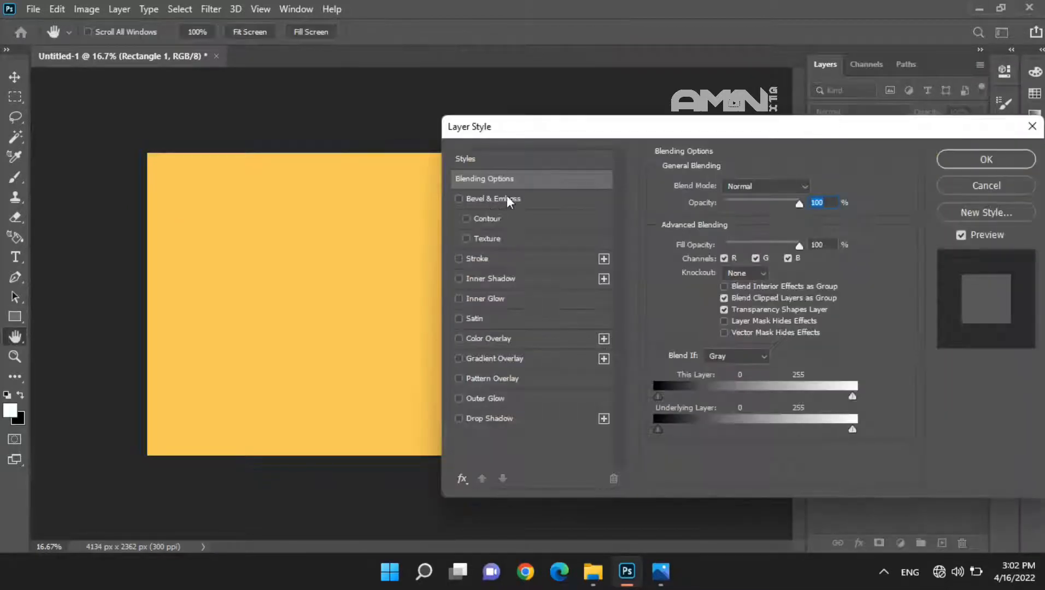
pyautogui.click(507, 362)
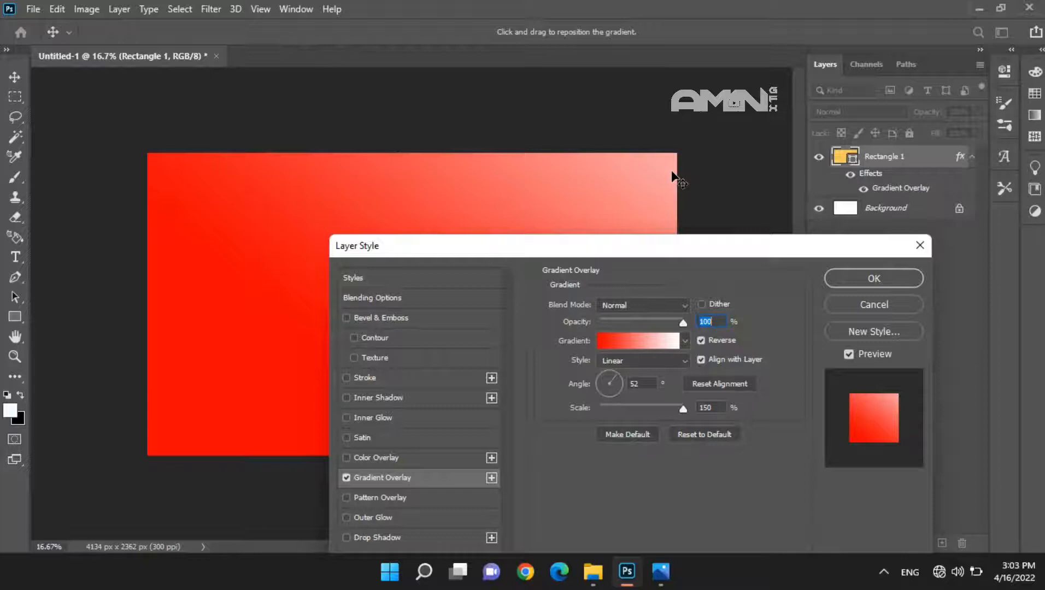
pyautogui.moveTo(519, 247); pyautogui.dragTo(487, 283)
# - Change the white start stop of the overlay gradient to pink
pyautogui.click(585, 371)
pyautogui.click(648, 343)
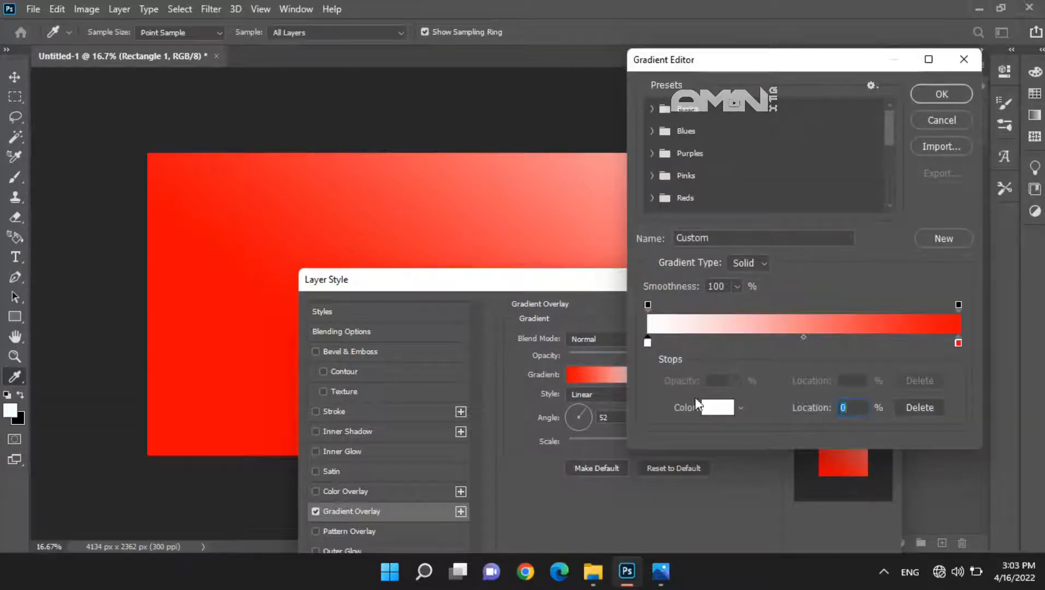
pyautogui.click(718, 408)
pyautogui.click(825, 290)
pyautogui.click(752, 266)
pyautogui.moveTo(831, 290); pyautogui.dragTo(831, 283)
pyautogui.click(728, 265)
pyautogui.click(940, 261)
# - Change the red end stop of the overlay gradient to a softer orange-red
pyautogui.click(958, 343)
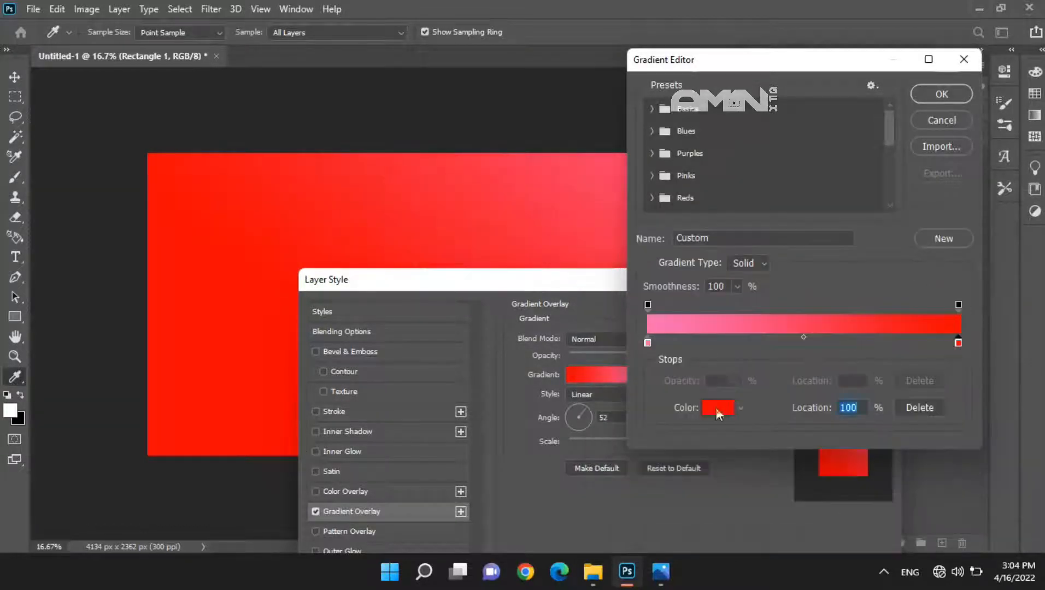
pyautogui.click(717, 410)
pyautogui.click(752, 265)
pyautogui.click(940, 259)
# - Lighten the gradient's pink start stop and apply the Gradient Overlay to the rectangle
pyautogui.click(647, 345)
pyautogui.doubleClick(648, 345)
pyautogui.click(832, 282)
pyautogui.click(706, 264)
pyautogui.click(962, 258)
pyautogui.moveTo(806, 64); pyautogui.dragTo(807, 263)
pyautogui.click(942, 294)
pyautogui.click(843, 312)
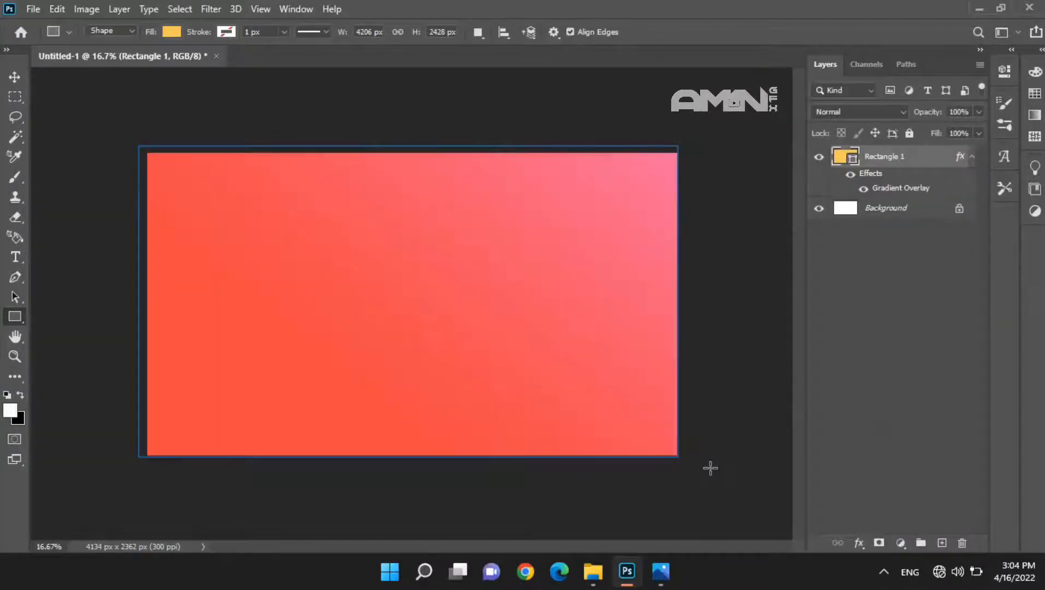
# - Try different midpoint positions between the pink and orange-red stops of the rectangle's overlay gradient, such as 25%
pyautogui.doubleClick(943, 155)
pyautogui.moveTo(623, 181); pyautogui.dragTo(883, 158)
pyautogui.click(651, 386)
pyautogui.click(868, 248)
pyautogui.click(958, 442)
pyautogui.moveTo(803, 435); pyautogui.dragTo(881, 443)
pyautogui.moveTo(764, 155); pyautogui.dragTo(836, 165)
pyautogui.moveTo(954, 444); pyautogui.dragTo(799, 449)
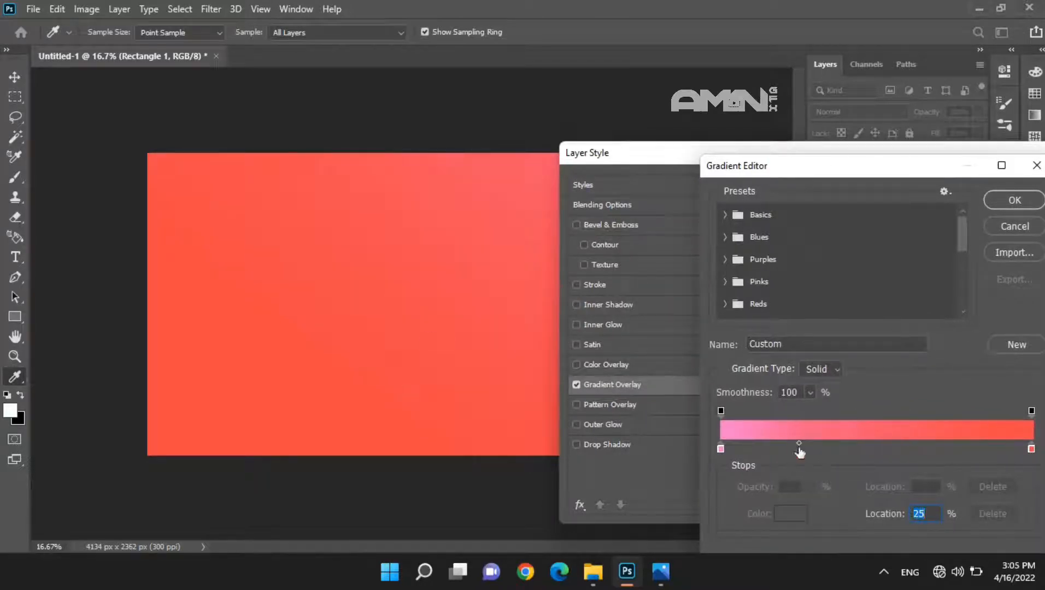
pyautogui.click(858, 448)
pyautogui.moveTo(901, 444); pyautogui.dragTo(731, 449)
# - Undo the gradient midpoint changes, readjust the midpoint slightly and apply the layer style
pyautogui.hotkey('ctrl', 'z')
pyautogui.hotkey('ctrl', 'z')
pyautogui.hotkey('ctrl', 'z')
pyautogui.moveTo(851, 451)
pyautogui.mouseDown()
pyautogui.moveTo(738, 444)
pyautogui.moveTo(833, 479)
pyautogui.moveTo(836, 448)
pyautogui.mouseUp()
pyautogui.click(992, 195)
pyautogui.press('Return')
# - Draw a rounded rectangle of about 713 × 713 px in the canvas's left half on a new layer and fill it dark blue
pyautogui.rightClick(14, 316)
pyautogui.click(82, 331)
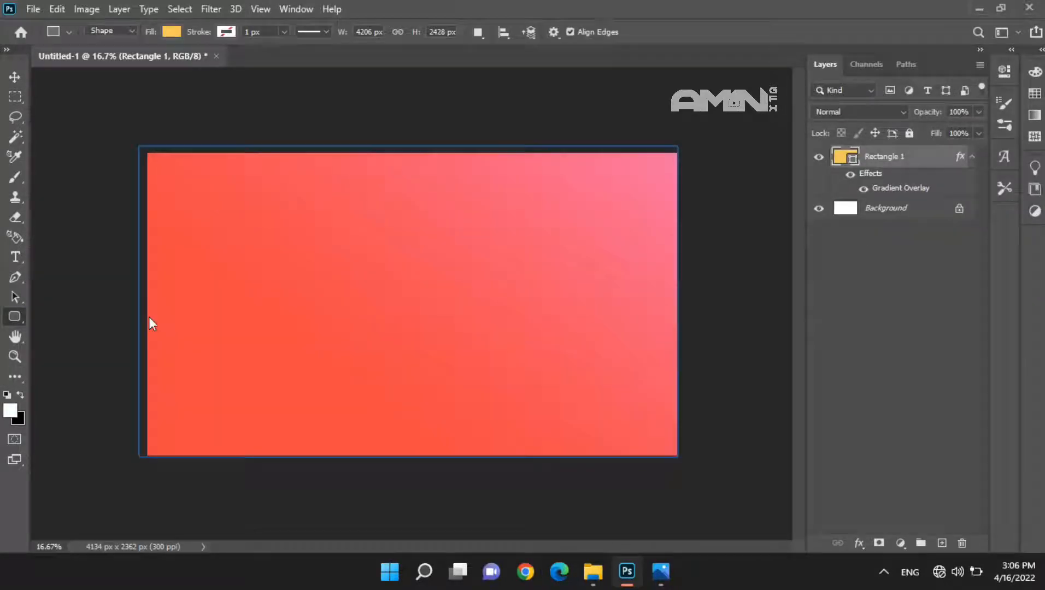
pyautogui.click(209, 247)
pyautogui.click(962, 62)
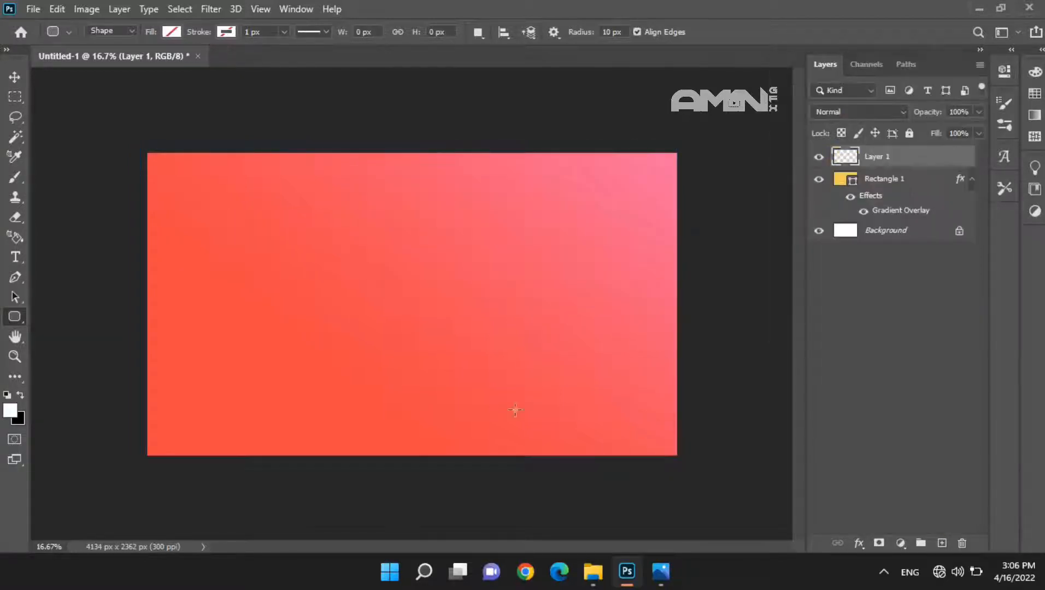
pyautogui.moveTo(223, 238); pyautogui.dragTo(313, 328)
pyautogui.click(787, 162)
pyautogui.click(955, 245)
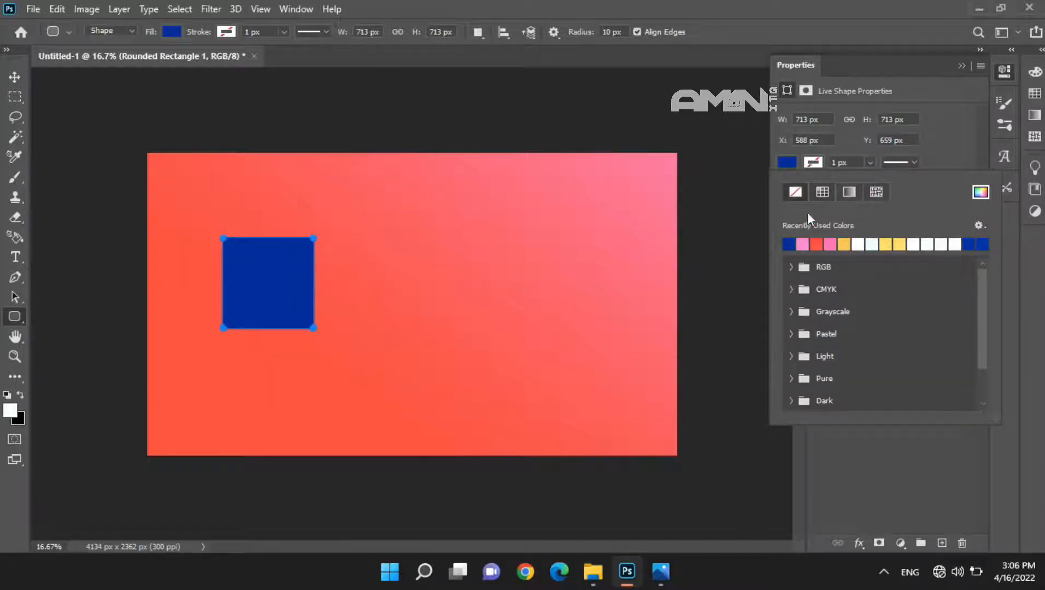
# - Give the blue square a pink stroke of about 29.24 px and move it near the middle of the canvas
pyautogui.click(810, 244)
pyautogui.click(871, 162)
pyautogui.moveTo(875, 176); pyautogui.dragTo(882, 180)
pyautogui.click(15, 77)
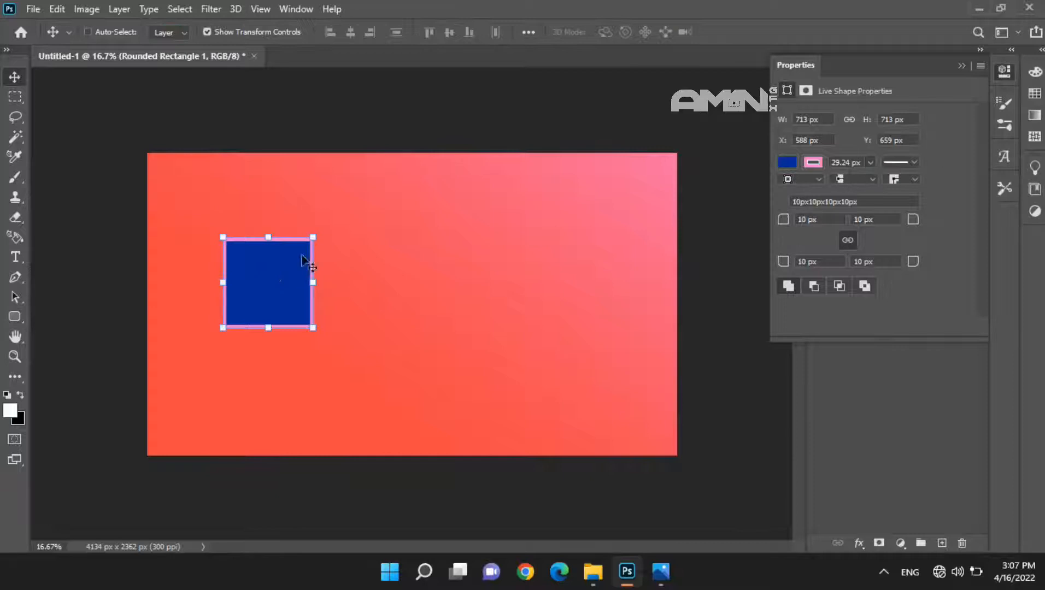
pyautogui.moveTo(316, 237); pyautogui.dragTo(442, 257)
# - Round all four corners of the blue square to a radius of about 154 px
pyautogui.press('z')
pyautogui.click(443, 258)
pyautogui.click(15, 316)
pyautogui.moveTo(785, 220)
pyautogui.mouseDown()
pyautogui.moveTo(863, 224)
pyautogui.moveTo(775, 224)
pyautogui.mouseUp()
pyautogui.press('z')
pyautogui.click(446, 36)
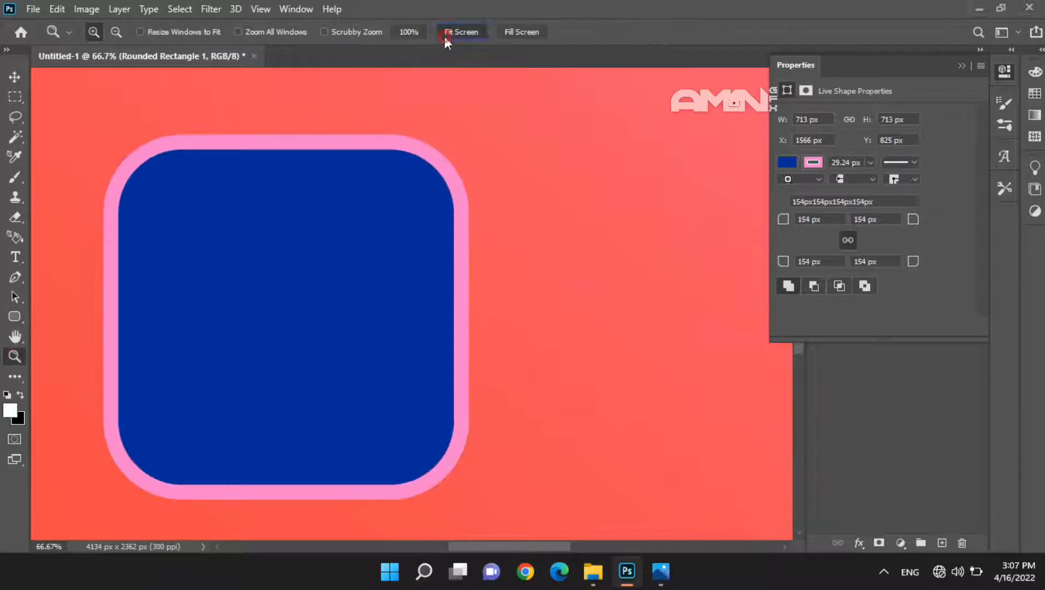
pyautogui.press('v')
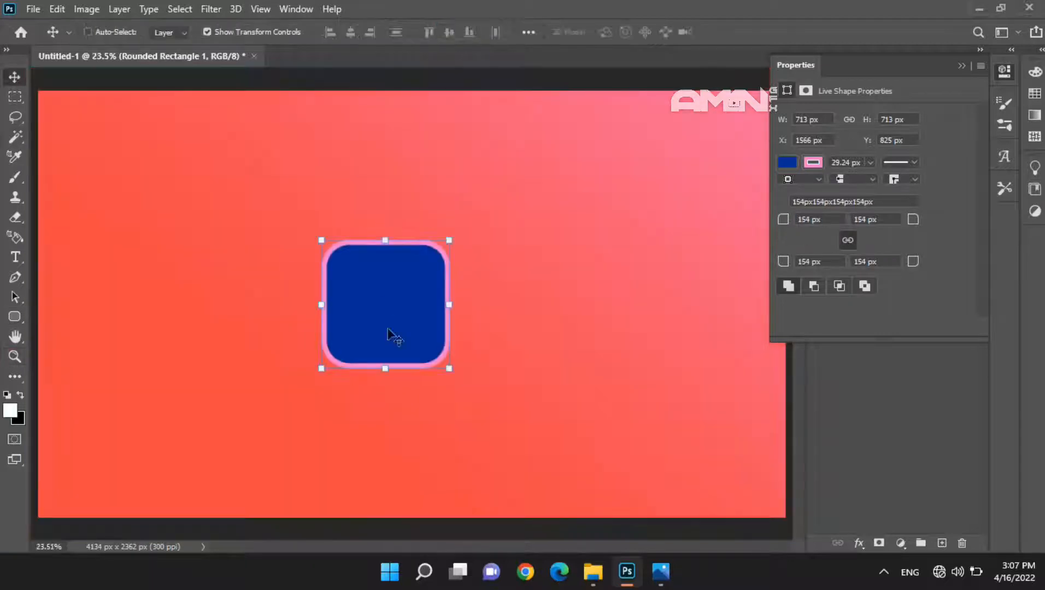
# - Rotate the rounded square onto its corner as a diamond and move it into the lower part of the canvas
pyautogui.click(504, 464)
pyautogui.hotkey('ctrl', 't')
pyautogui.moveTo(467, 228); pyautogui.dragTo(384, 185)
pyautogui.moveTo(390, 398); pyautogui.dragTo(406, 447)
pyautogui.moveTo(419, 341); pyautogui.dragTo(415, 408)
pyautogui.press('Return')
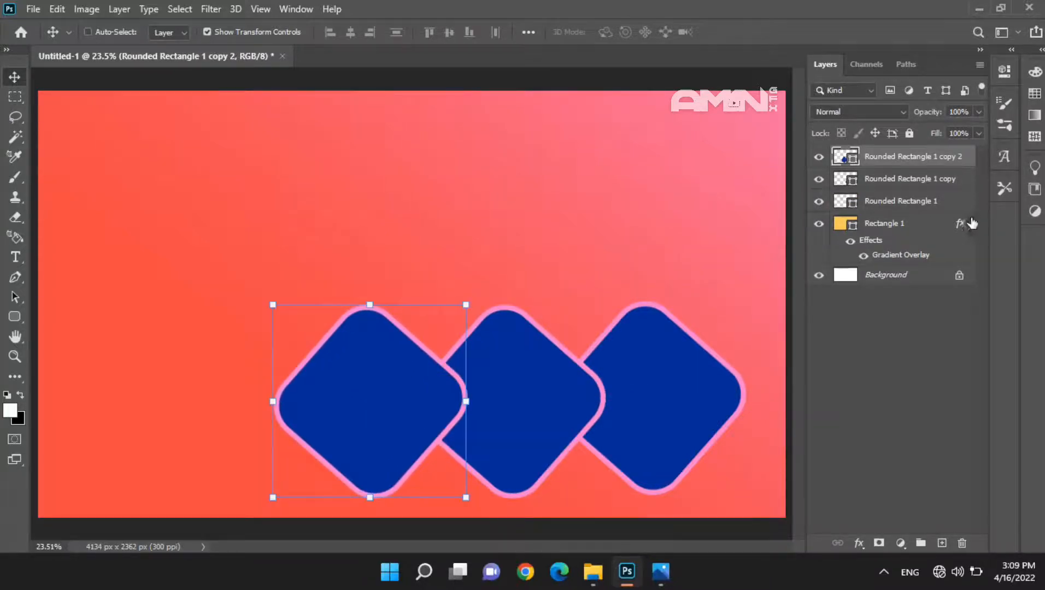
# - Duplicate the lower-left diamond, place the copy above the lower-right one and stack its layer beneath the lower row's layers
pyautogui.moveTo(915, 160); pyautogui.dragTo(942, 543)
pyautogui.moveTo(357, 397); pyautogui.dragTo(636, 224)
pyautogui.click(664, 570)
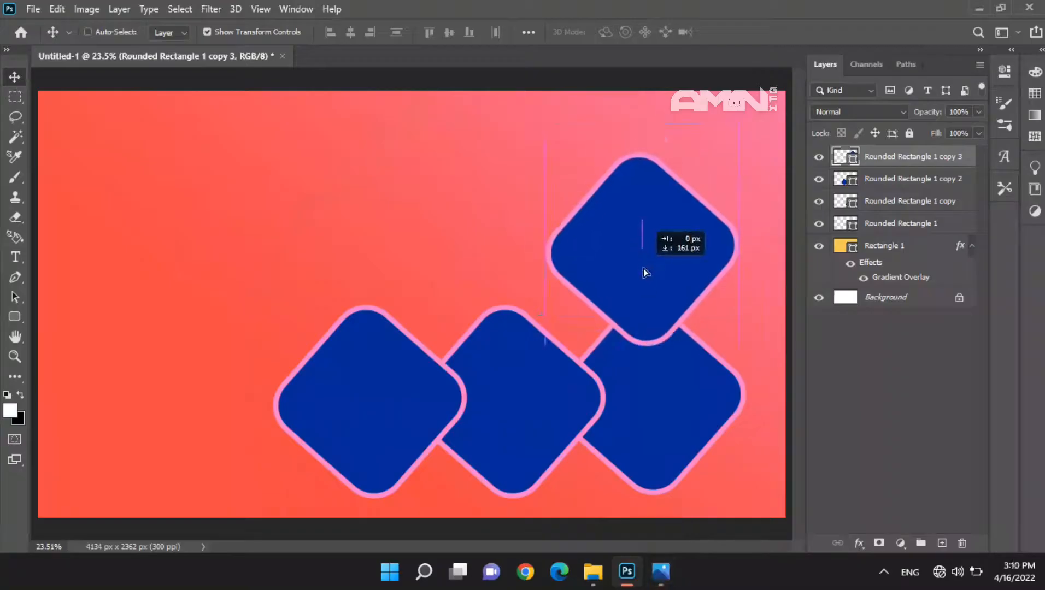
pyautogui.moveTo(643, 268); pyautogui.dragTo(637, 272)
pyautogui.moveTo(907, 156); pyautogui.dragTo(884, 262)
# - Duplicate the upper diamond twice to complete a three-diamond upper row, stacking each copy's layer beneath the previous one
pyautogui.moveTo(919, 224); pyautogui.dragTo(941, 543)
pyautogui.moveTo(672, 255); pyautogui.dragTo(538, 256)
pyautogui.moveTo(935, 229); pyautogui.dragTo(942, 543)
pyautogui.moveTo(499, 250); pyautogui.dragTo(360, 250)
pyautogui.moveTo(947, 234); pyautogui.dragTo(919, 276)
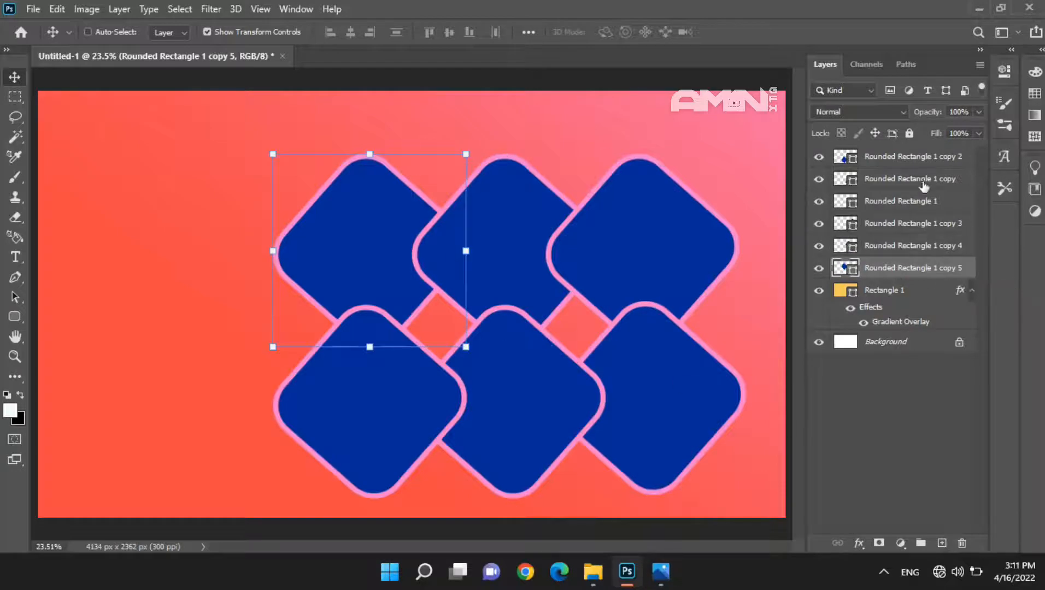
# - Group the six diamond layers under the name shapes and shift the group slightly up and to the right
pyautogui.keyDown('shift'); pyautogui.click(922, 256); pyautogui.keyUp('shift')
pyautogui.click(921, 543)
pyautogui.press('Return')
pyautogui.press('z')
pyautogui.keyDown('alt'); pyautogui.click(655, 212); pyautogui.keyUp('alt')
pyautogui.press('v')
pyautogui.moveTo(483, 301); pyautogui.dragTo(499, 283)
# - Place the smile-happy-face woman photo from File Explorer over the lower-left diamond, scale it and clip it to that diamond
pyautogui.click(836, 156)
pyautogui.click(898, 176)
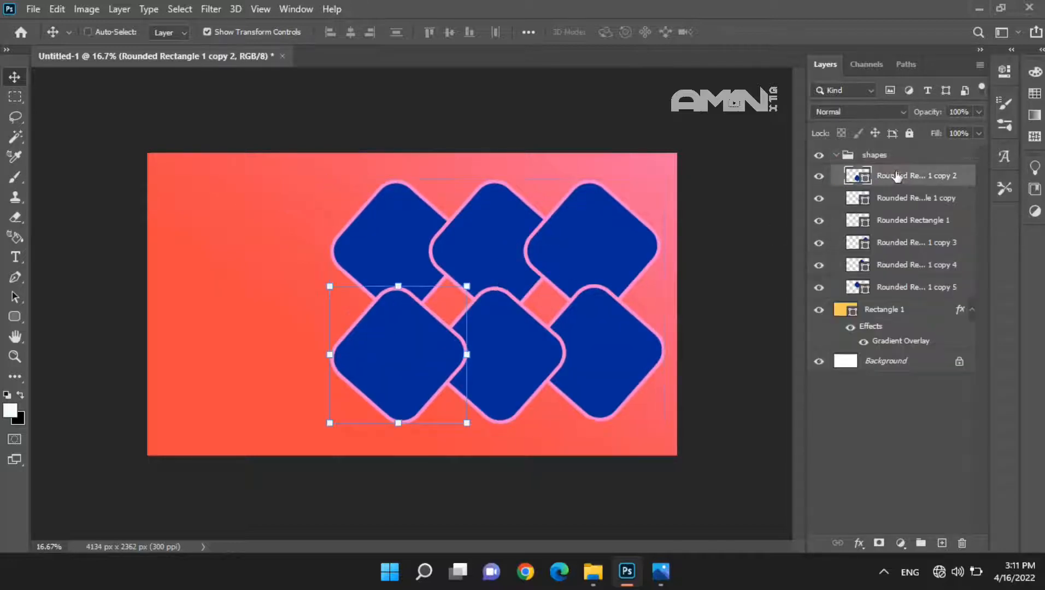
pyautogui.click(1000, 9)
pyautogui.click(593, 573)
pyautogui.moveTo(213, 464); pyautogui.dragTo(426, 348)
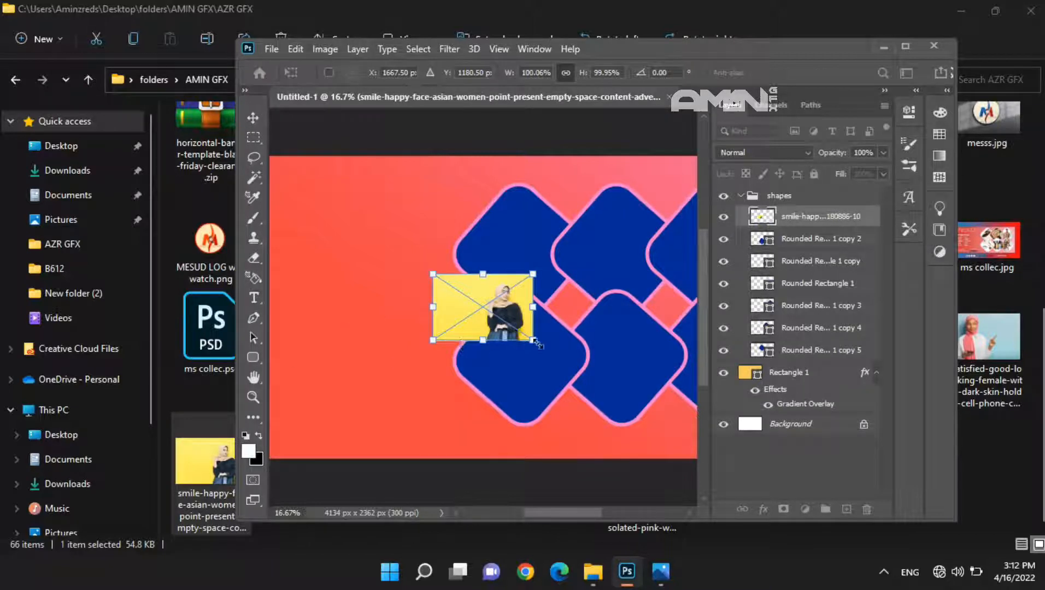
pyautogui.press('Return')
pyautogui.rightClick(830, 222)
pyautogui.click(874, 344)
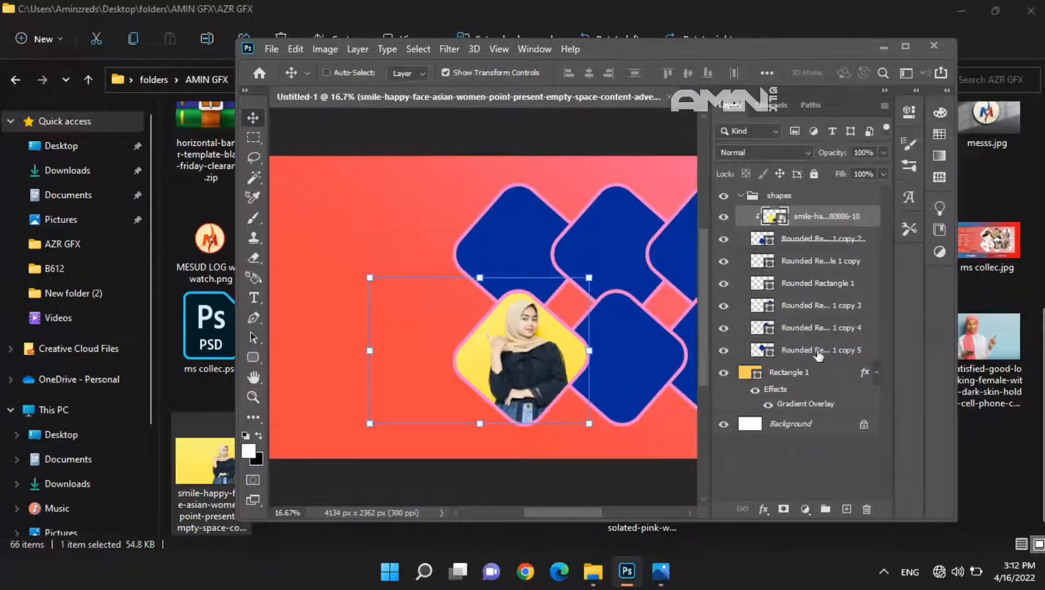
# - Place the young-muslim-woman-shopping photo over the lower-middle diamond, scale it to fit and clip it to that diamond
pyautogui.click(842, 262)
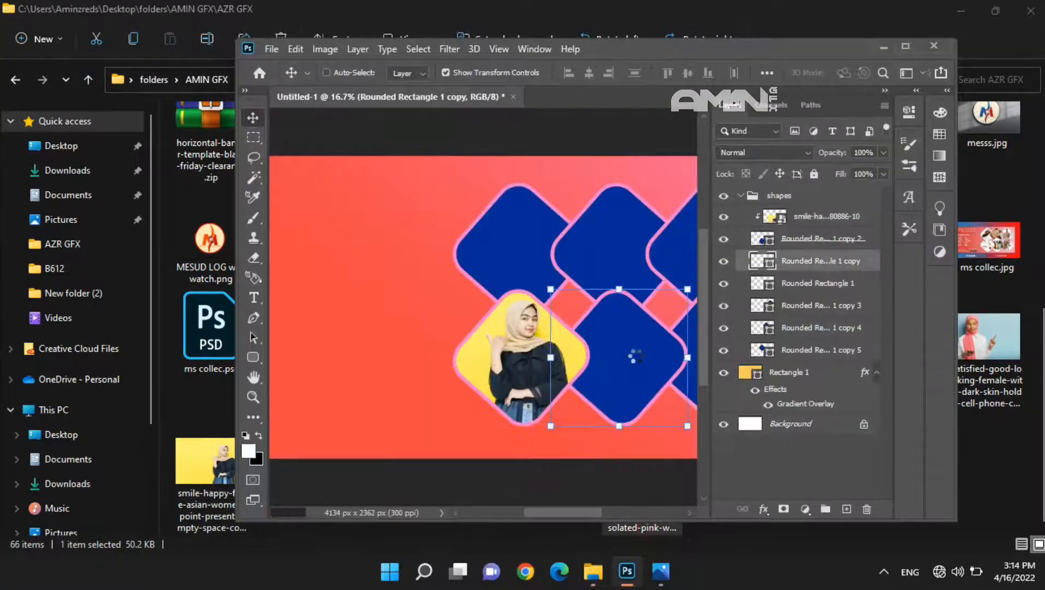
pyautogui.moveTo(316, 197); pyautogui.dragTo(431, 272)
pyautogui.moveTo(536, 339); pyautogui.dragTo(618, 343)
pyautogui.moveTo(513, 278)
pyautogui.mouseDown()
pyautogui.moveTo(550, 303)
pyautogui.moveTo(529, 289)
pyautogui.mouseUp()
pyautogui.moveTo(613, 338); pyautogui.dragTo(602, 338)
pyautogui.press('Return')
pyautogui.rightClick(826, 260)
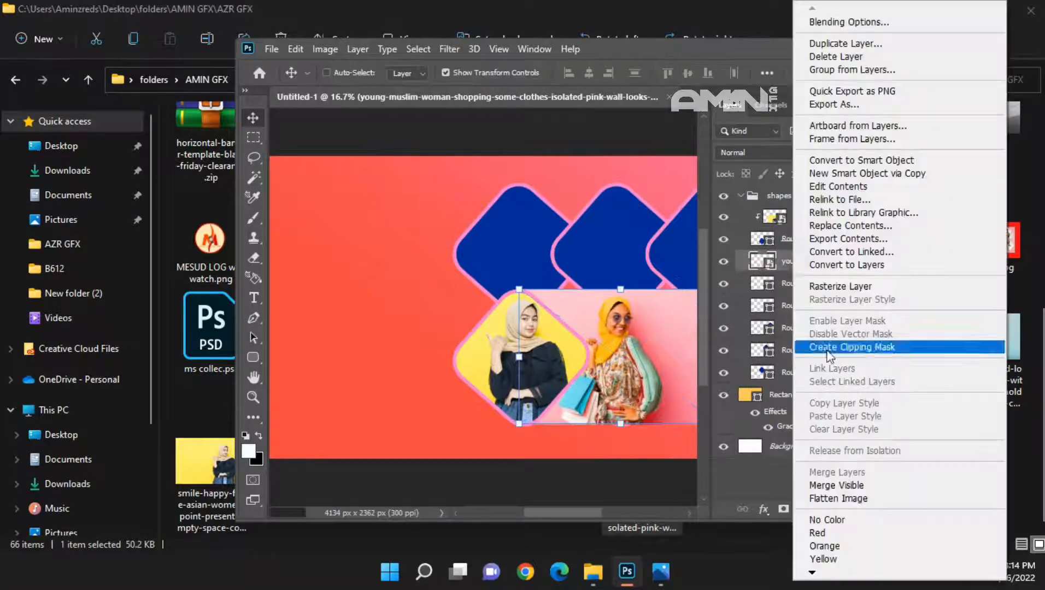
pyautogui.click(885, 406)
# - Place MG_1538.jpg from the file folder into the document and scale it down over the lower-right diamond
pyautogui.click(982, 366)
pyautogui.click(627, 572)
pyautogui.moveTo(743, 48); pyautogui.dragTo(499, 29)
pyautogui.moveTo(664, 234); pyautogui.dragTo(296, 284)
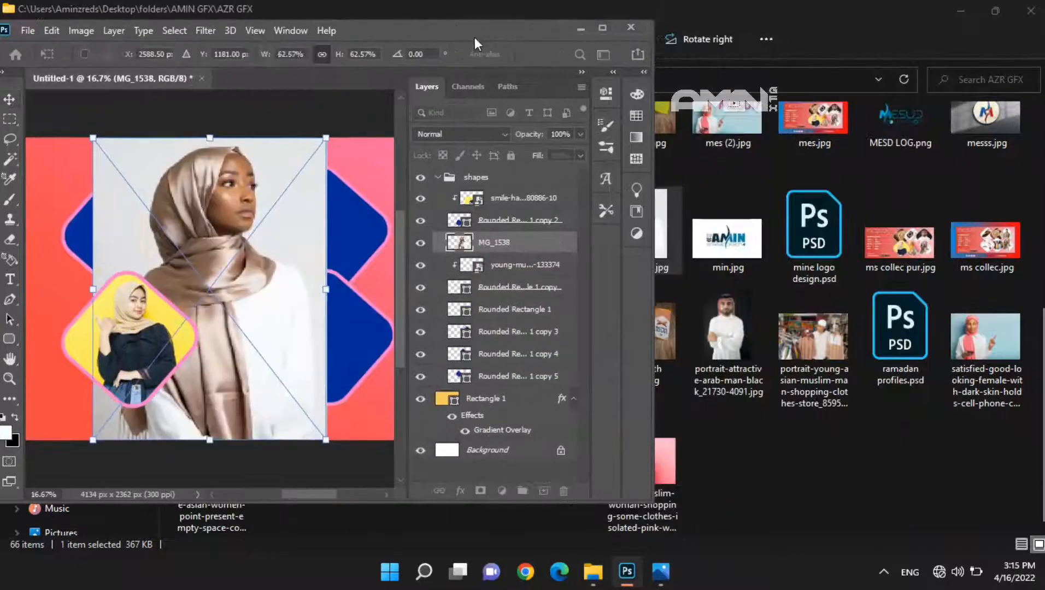
pyautogui.click(602, 28)
pyautogui.moveTo(362, 153); pyautogui.dragTo(479, 303)
pyautogui.moveTo(571, 371); pyautogui.dragTo(640, 351)
pyautogui.press('Return')
# - Move the MG_1538 layer directly above the lower-right diamond's layer, clip it to that diamond and fine-tune its size and position
pyautogui.moveTo(912, 221); pyautogui.dragTo(915, 273)
pyautogui.rightClick(914, 267)
pyautogui.click(837, 350)
pyautogui.moveTo(628, 358); pyautogui.dragTo(624, 360)
pyautogui.moveTo(660, 438); pyautogui.dragTo(664, 439)
pyautogui.moveTo(626, 341)
pyautogui.mouseDown()
pyautogui.moveTo(626, 356)
pyautogui.moveTo(630, 344)
pyautogui.moveTo(618, 350)
pyautogui.mouseUp()
pyautogui.moveTo(594, 331); pyautogui.dragTo(602, 332)
pyautogui.moveTo(545, 438); pyautogui.dragTo(534, 449)
pyautogui.moveTo(600, 366); pyautogui.dragTo(598, 365)
pyautogui.press('Return')
# - Place the portrait-attractive-arab-man photo from the file folder and scale it down over the upper-right diamond
pyautogui.click(1001, 8)
pyautogui.click(627, 572)
pyautogui.click(627, 571)
pyautogui.moveTo(801, 63); pyautogui.dragTo(638, 28)
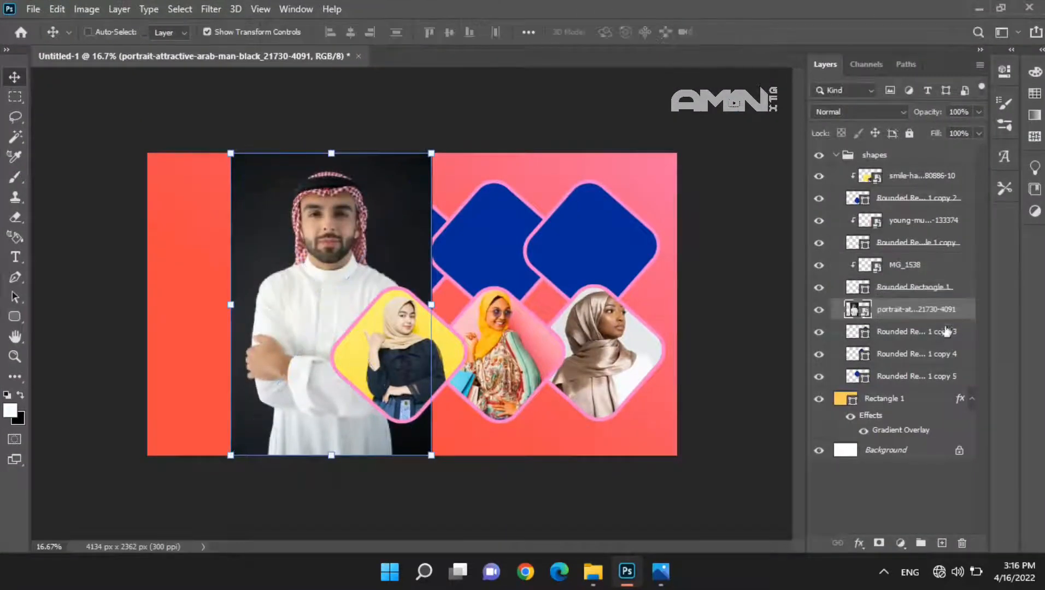
pyautogui.moveTo(231, 154); pyautogui.dragTo(330, 319)
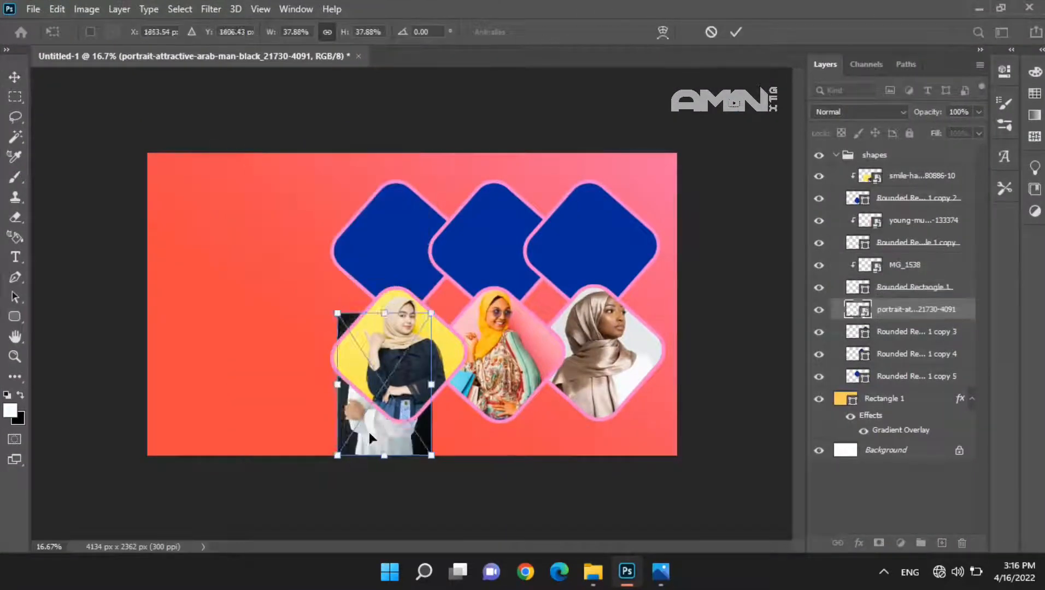
pyautogui.moveTo(386, 397); pyautogui.dragTo(596, 245)
pyautogui.moveTo(644, 307); pyautogui.dragTo(663, 335)
pyautogui.press('Return')
# - Clip the man's portrait to the upper-right diamond and adjust its size and position inside it
pyautogui.rightClick(905, 310)
pyautogui.click(809, 350)
pyautogui.moveTo(545, 336); pyautogui.dragTo(512, 368)
pyautogui.moveTo(611, 244); pyautogui.dragTo(607, 266)
pyautogui.click(735, 32)
# - Bring the smartwatch image named download from the file folder into the upper-middle diamond
pyautogui.click(917, 332)
pyautogui.click(979, 9)
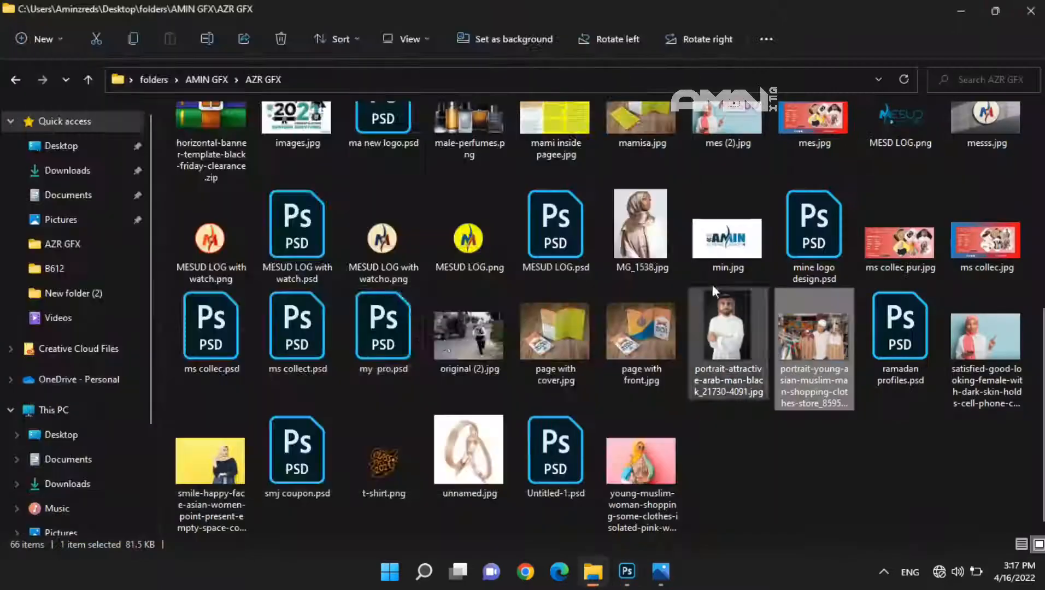
pyautogui.scroll(5, 757, 296)
pyautogui.moveTo(730, 431); pyautogui.dragTo(676, 508)
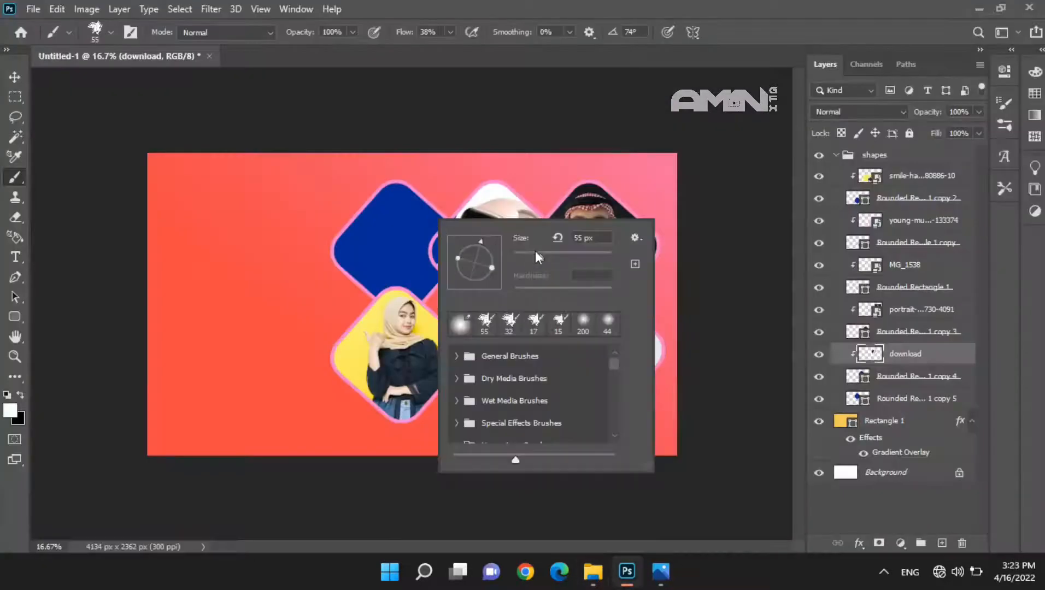
# - Try painting white over the upper-middle diamond's exposed blue corner with the textured brush at 72 px
pyautogui.moveTo(536, 253); pyautogui.dragTo(548, 255)
pyautogui.click(429, 250)
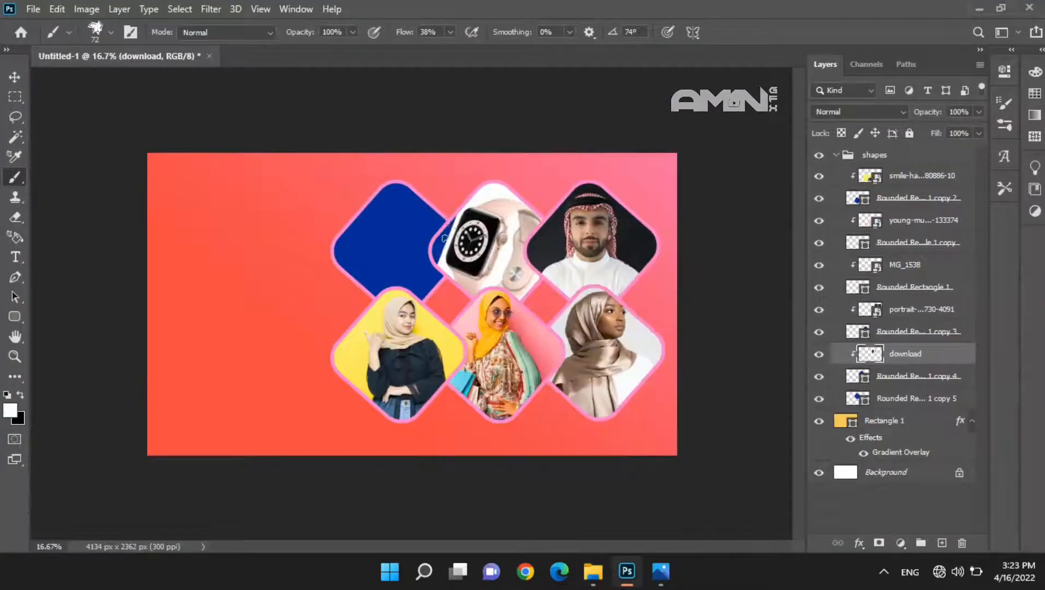
pyautogui.hotkey('ctrl', 'z')
# - Switch to the Hard Round 200 brush and paint white over the blue corner beside the smartwatch
pyautogui.rightClick(444, 238)
pyautogui.scroll(-3, 588, 391)
pyautogui.click(583, 392)
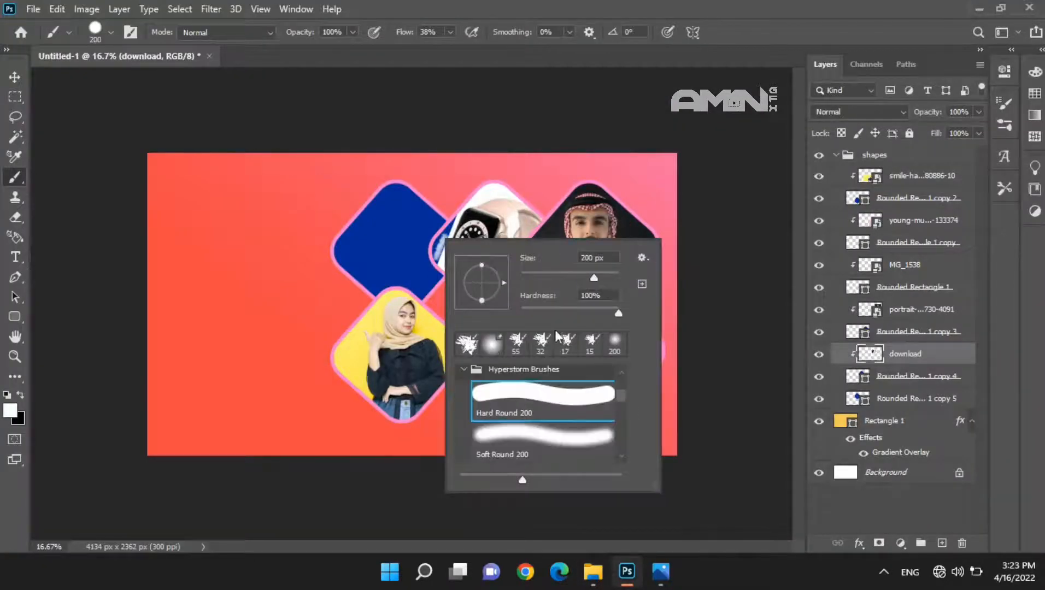
pyautogui.click(430, 262)
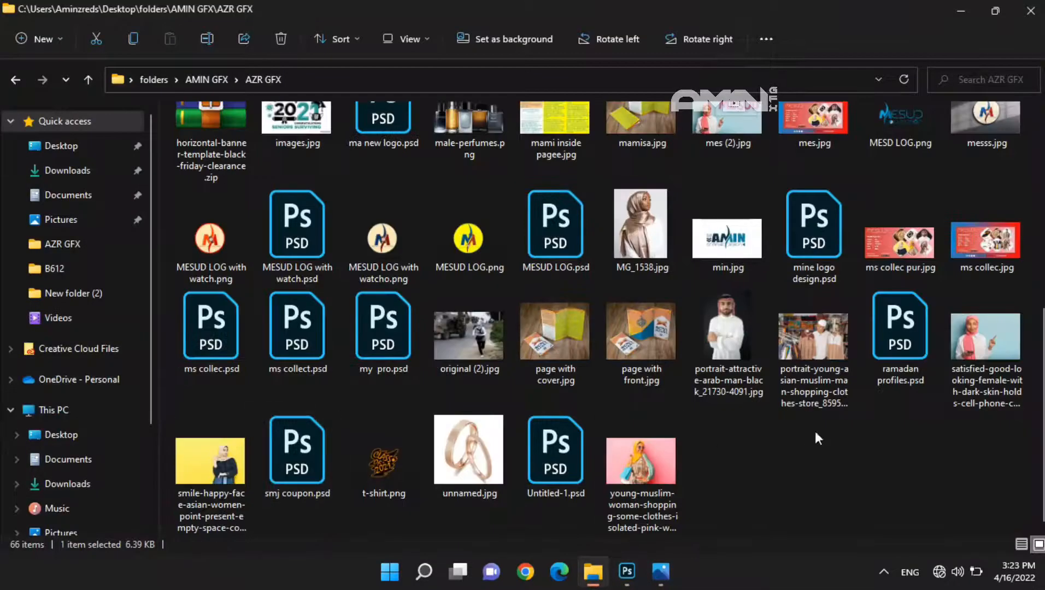
# - Bring the photo of the woman in the pink hijab from the file folder into the banner, scaled over the upper-left diamond
pyautogui.click(985, 344)
pyautogui.click(627, 571)
pyautogui.moveTo(979, 349); pyautogui.dragTo(306, 263)
pyautogui.doubleClick(595, 8)
pyautogui.click(57, 9)
pyautogui.moveTo(174, 357)
pyautogui.click(302, 343)
pyautogui.moveTo(496, 415); pyautogui.dragTo(353, 319)
pyautogui.moveTo(310, 272); pyautogui.dragTo(409, 256)
pyautogui.press('Return')
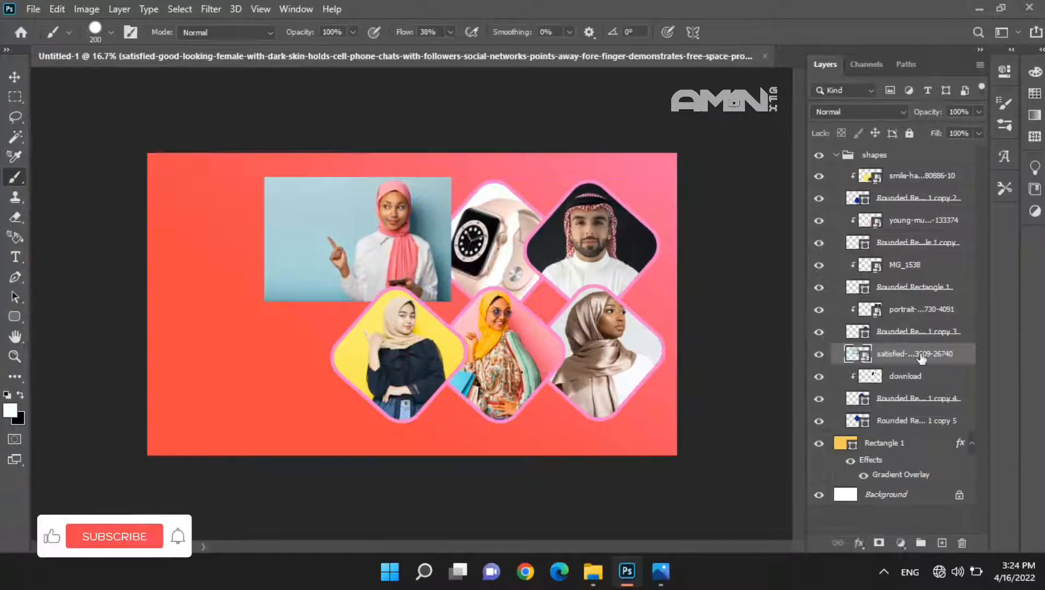
# - Move the pink-hijab photo layer directly above Rounded Rectangle 1 copy 5 and clip it to that upper-left diamond
pyautogui.moveTo(924, 355); pyautogui.dragTo(918, 409)
pyautogui.rightClick(904, 398)
pyautogui.click(751, 347)
pyautogui.press('v')
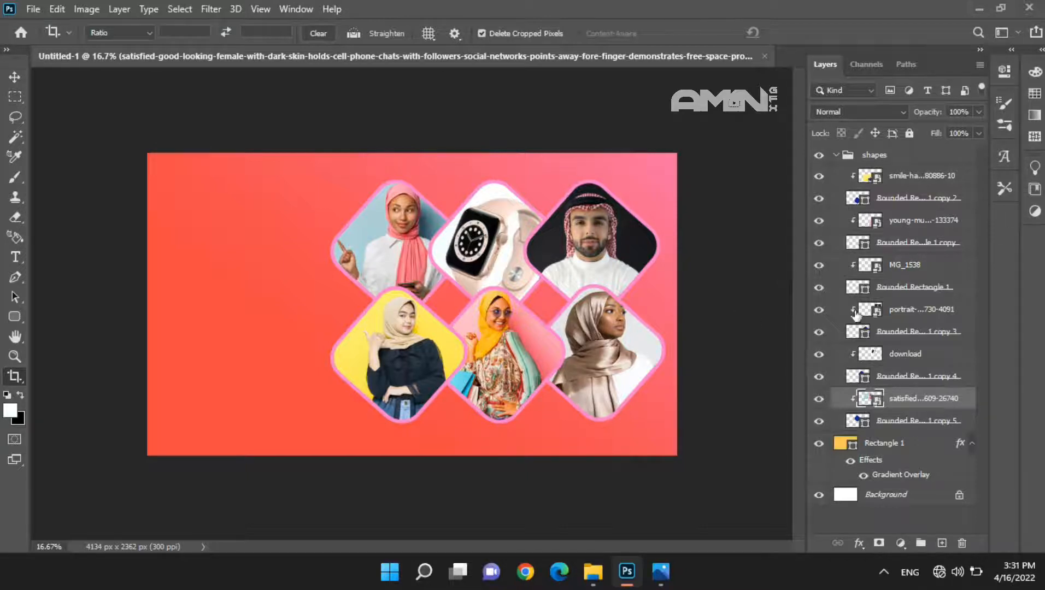
pyautogui.press('v')
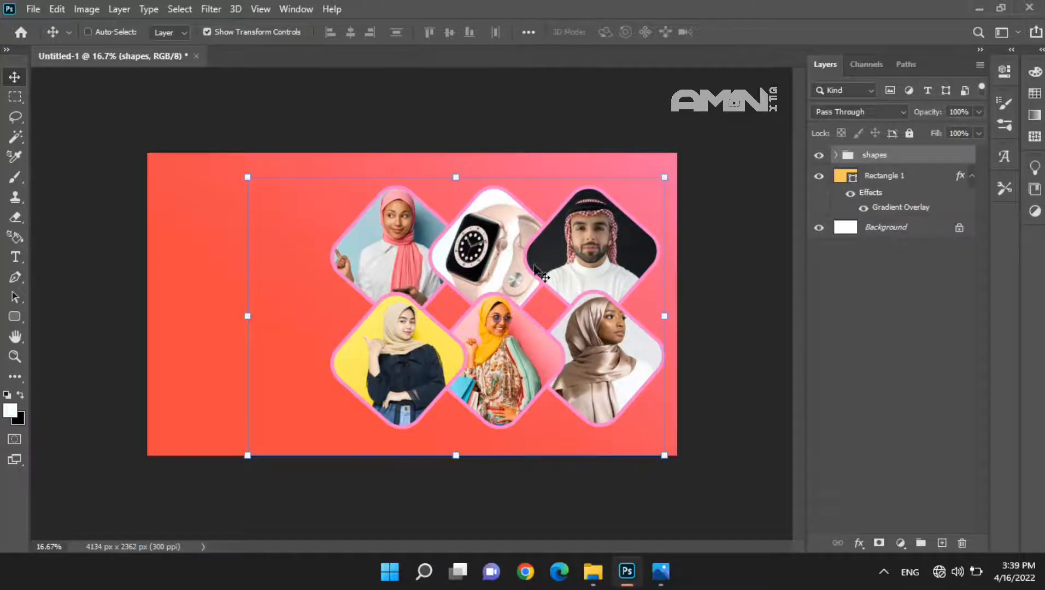
# - Add the white title text MESUD COLLECTION in the empty area beside the photo grid
pyautogui.press('t')
pyautogui.click(191, 261)
pyautogui.moveTo(358, 33); pyautogui.dragTo(164, 165)
pyautogui.moveTo(279, 283); pyautogui.dragTo(330, 183)
pyautogui.moveTo(358, 32); pyautogui.dragTo(343, 39)
pyautogui.write('MESUD COLLECTION')
# - Resize the MESUD COLLECTION title to 31.01 pt and position it near the banner's upper-left corner
pyautogui.hotkey('ctrl', 'a')
pyautogui.moveTo(359, 34); pyautogui.dragTo(342, 41)
pyautogui.doubleClick(239, 247)
pyautogui.moveTo(238, 248); pyautogui.dragTo(248, 250)
pyautogui.moveTo(264, 282); pyautogui.dragTo(272, 210)
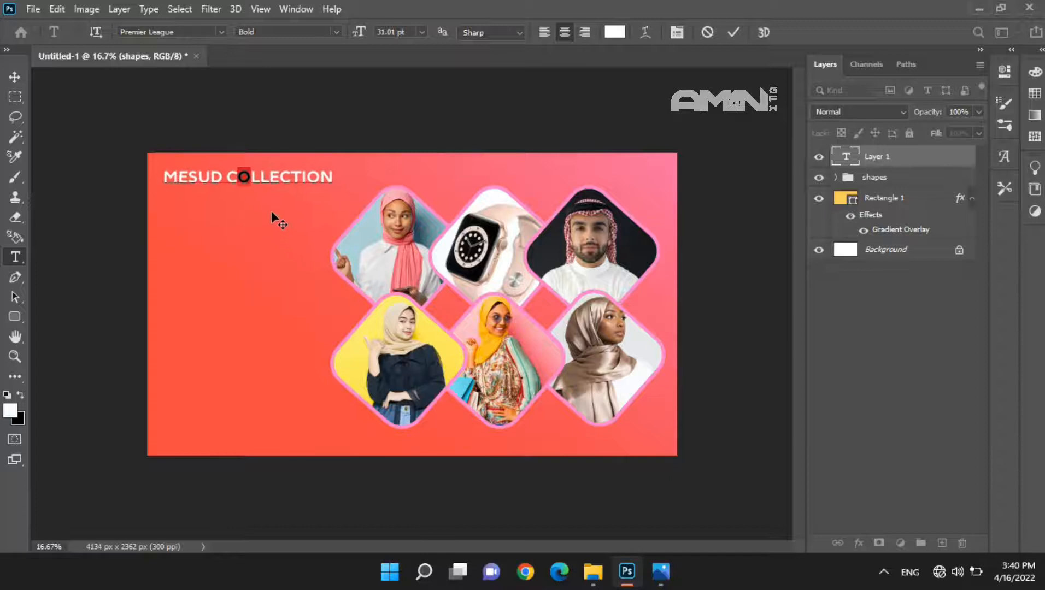
pyautogui.hotkey('ctrl', 'Return')
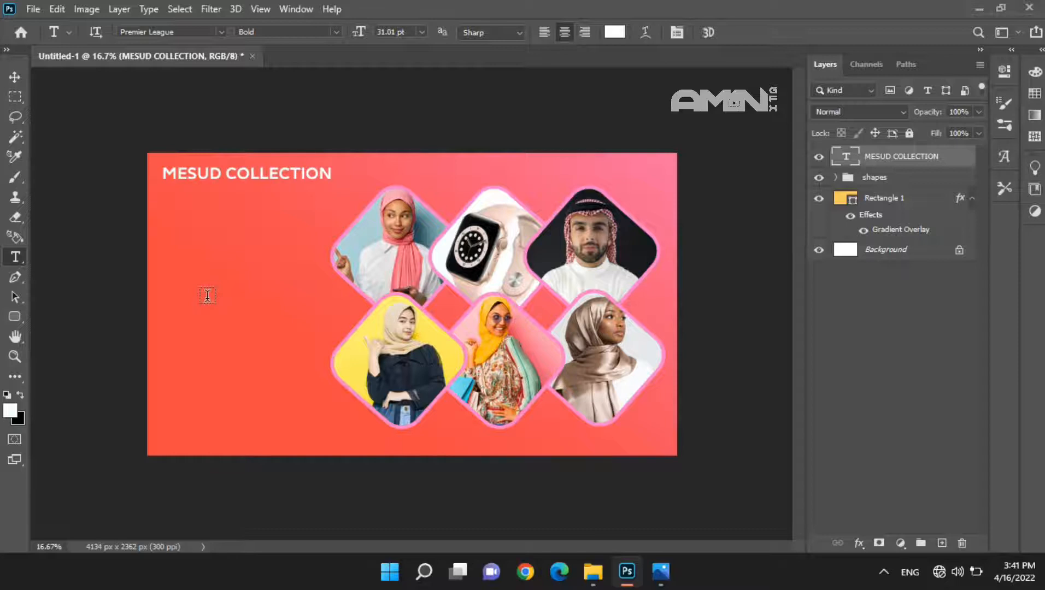
# - Save the document under the file name BAnner
pyautogui.hotkey('ctrl', 'shift', 's')
pyautogui.write('BAnner')
pyautogui.press('Return')
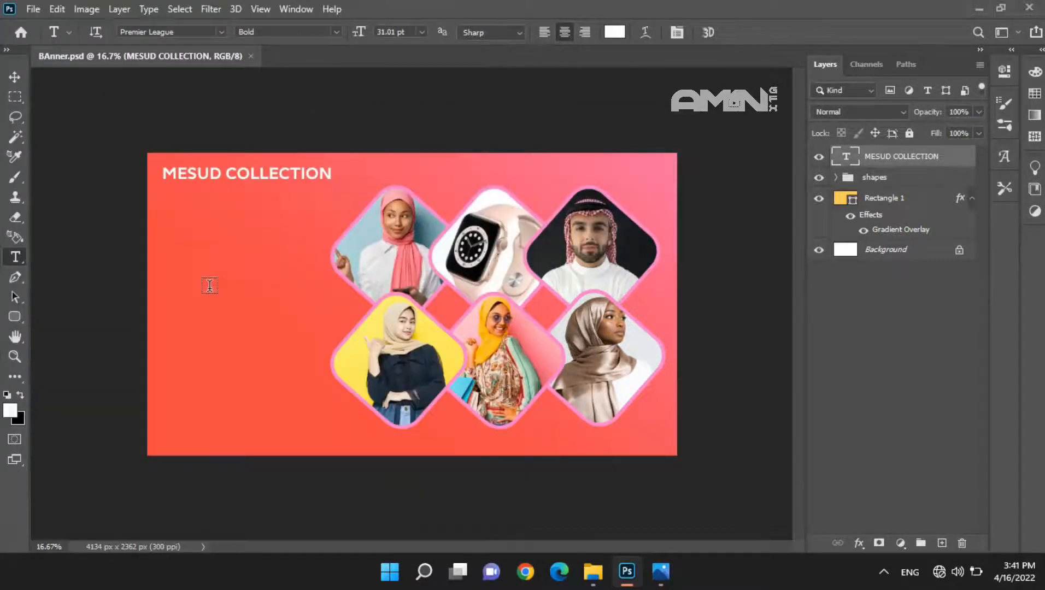
# - Change the font of the MESUD COLLECTION title to NEON CLUB MUSIC
pyautogui.click(245, 174)
pyautogui.moveTo(315, 222); pyautogui.dragTo(323, 242)
pyautogui.hotkey('ctrl', 'a')
pyautogui.click(220, 32)
pyautogui.scroll(-15, 412, 141)
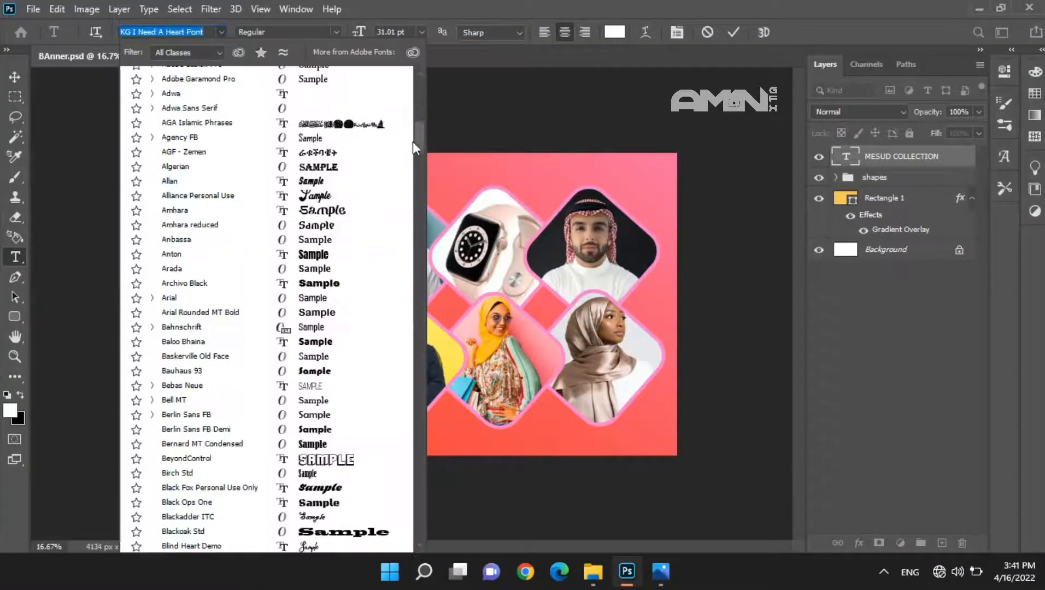
pyautogui.scroll(-15, 343, 492)
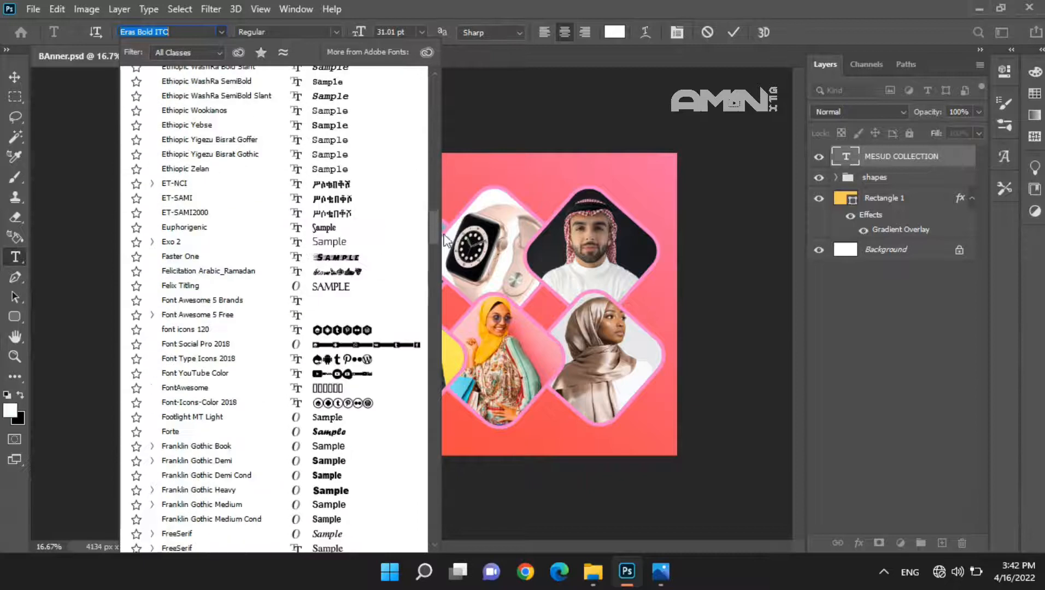
pyautogui.scroll(-15, 344, 529)
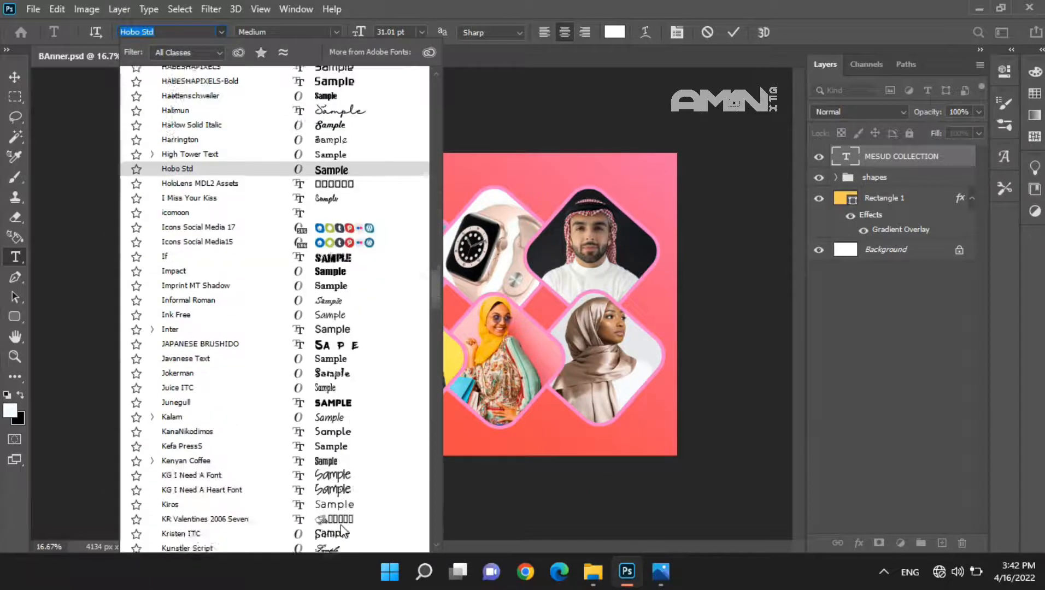
pyautogui.click(383, 450)
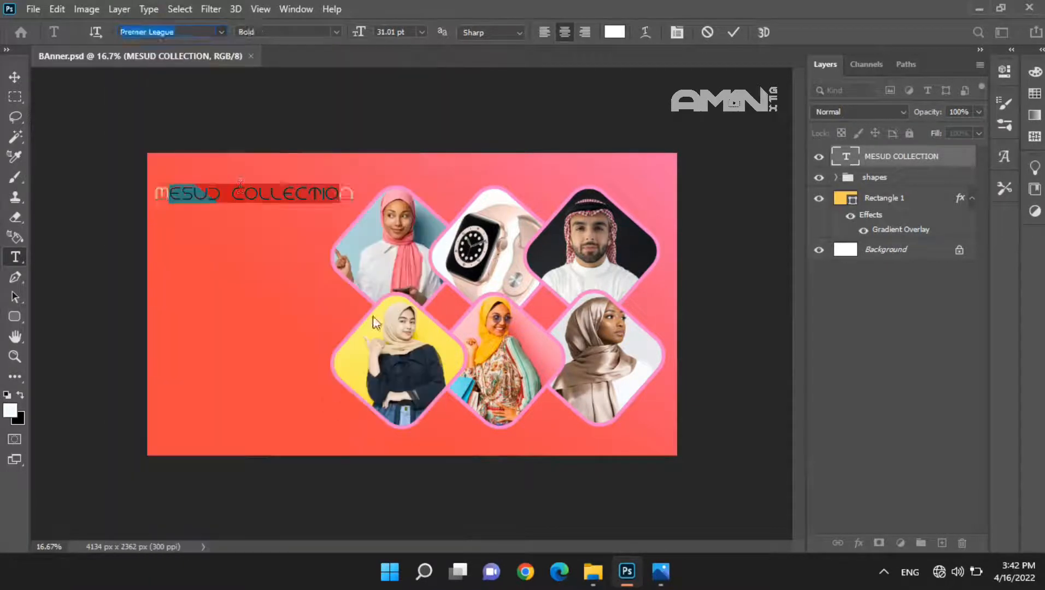
# - Shorten the title to MESUD, enlarge it and place it near the banner's upper-left corner
pyautogui.moveTo(286, 188); pyautogui.dragTo(221, 192)
pyautogui.moveTo(358, 31); pyautogui.dragTo(406, 37)
pyautogui.click(337, 32)
pyautogui.click(318, 46)
pyautogui.moveTo(323, 144); pyautogui.dragTo(317, 167)
pyautogui.moveTo(358, 32)
pyautogui.mouseDown()
pyautogui.moveTo(385, 34)
pyautogui.moveTo(347, 38)
pyautogui.mouseUp()
pyautogui.moveTo(302, 277); pyautogui.dragTo(299, 255)
# - Add a separate text line reading COLLECTION, reduce its size and place it beneath MESUD
pyautogui.click(900, 159)
pyautogui.click(214, 263)
pyautogui.write('COLLECTION')
pyautogui.hotkey('ctrl', 'a')
pyautogui.moveTo(358, 31); pyautogui.dragTo(328, 34)
pyautogui.moveTo(254, 239); pyautogui.dragTo(258, 234)
pyautogui.hotkey('ctrl', 'a')
pyautogui.moveTo(358, 32); pyautogui.dragTo(356, 34)
# - Insert a space between all letters of COLLECTION and set the line to 22.01 pt, aligned under MESUD
pyautogui.click(200, 215)
pyautogui.press('Right')
pyautogui.press('space')
pyautogui.press('Right')
pyautogui.press('space')
pyautogui.press('Right')
pyautogui.press('space')
pyautogui.press('Right')
pyautogui.press('space')
pyautogui.press('Right')
pyautogui.press('space')
pyautogui.press('Right')
pyautogui.press('space')
pyautogui.press('Right')
pyautogui.press('space')
pyautogui.press('Right')
pyautogui.press('space')
pyautogui.hotkey('ctrl', 'a')
pyautogui.moveTo(357, 33); pyautogui.dragTo(354, 35)
pyautogui.click(281, 297)
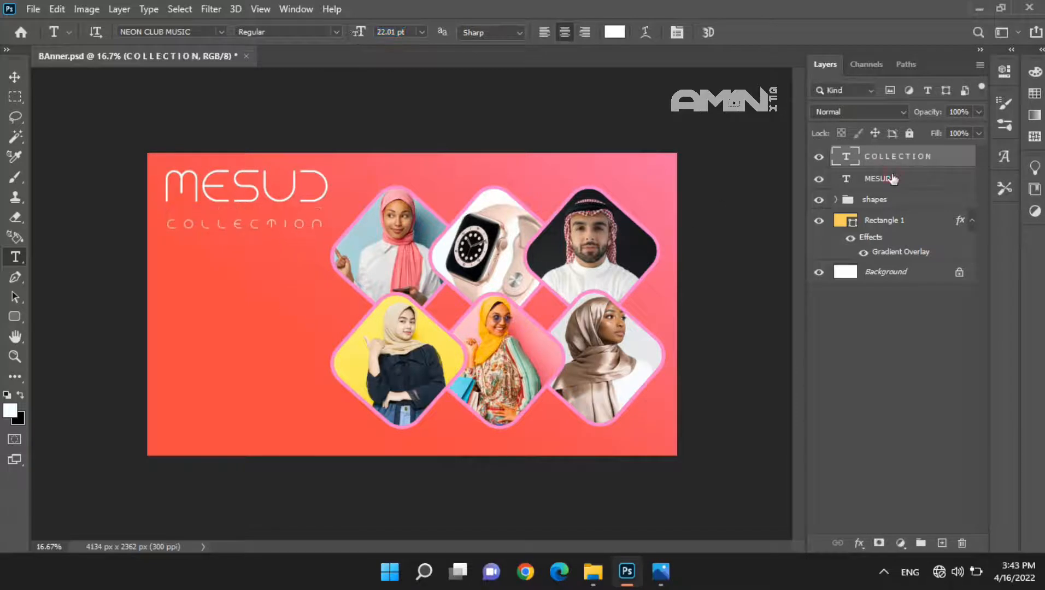
# - Select the MESUD and COLLECTION text layers together and move them slightly upward
pyautogui.keyDown('ctrl'); pyautogui.click(895, 183); pyautogui.keyUp('ctrl')
pyautogui.press('v')
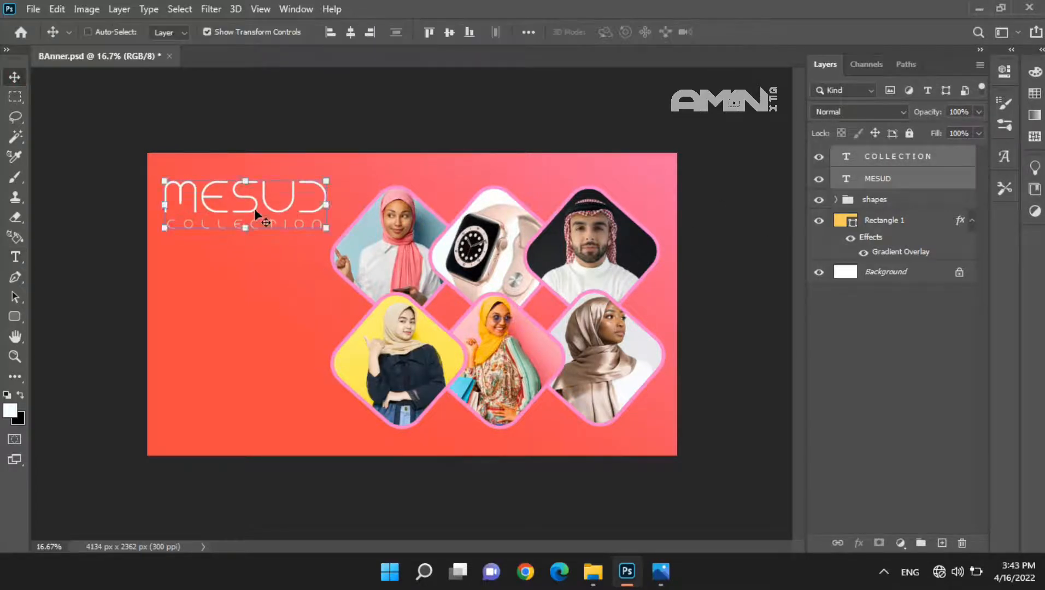
pyautogui.moveTo(254, 209); pyautogui.dragTo(257, 201)
# - Select the shapes group as the insertion point for new text and switch the keyboard input language to Amharic
pyautogui.click(920, 160)
pyautogui.click(903, 217)
pyautogui.click(903, 202)
pyautogui.press('t')
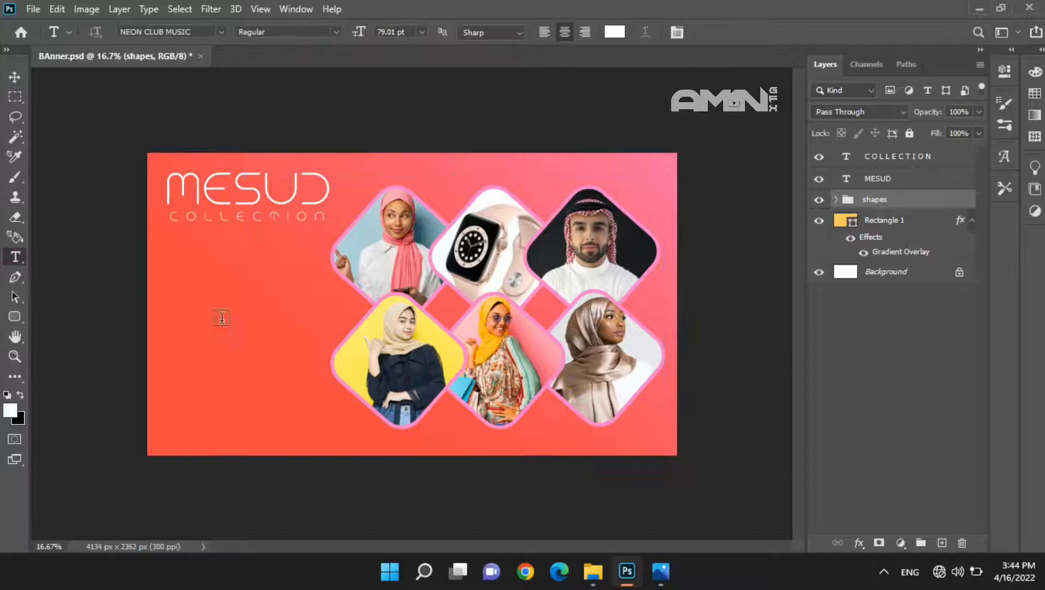
pyautogui.click(883, 571)
pyautogui.press('super+space')
pyautogui.press('super+space')
pyautogui.press('super+space')
pyautogui.press('super')
pyautogui.press('super')
# - Add the text የተለያዩ አልባሳት below COLLECTION in the Nokia Pure Headline font
pyautogui.click(198, 301)
pyautogui.click(221, 33)
pyautogui.click(236, 194)
pyautogui.write('የተለያዩ አልባሳት')
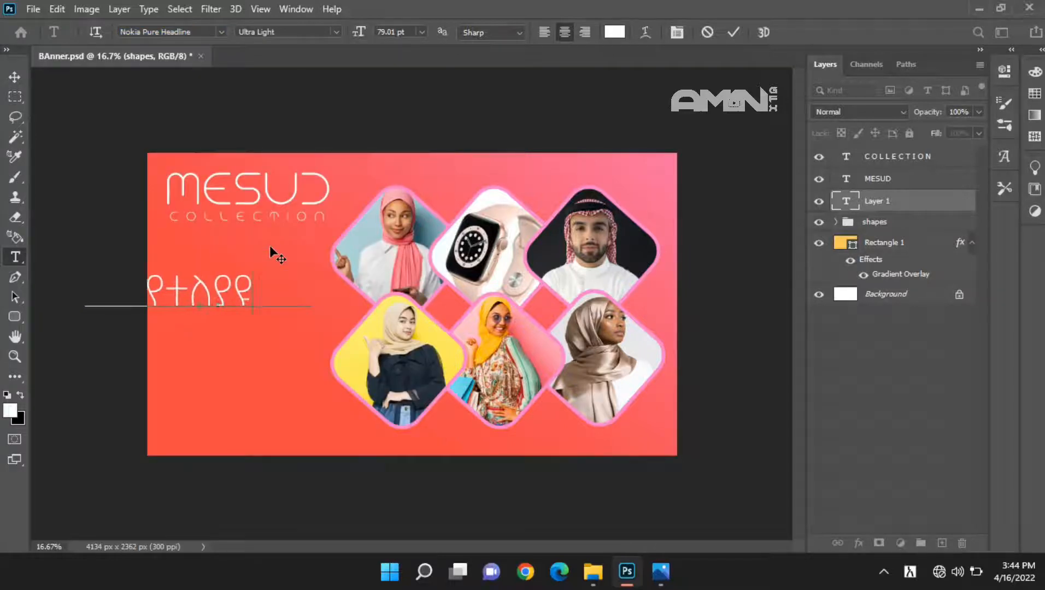
# - Set the Amharic text to 42.01 pt Bold and position it under COLLECTION
pyautogui.hotkey('ctrl', 'a')
pyautogui.moveTo(357, 34); pyautogui.dragTo(338, 34)
pyautogui.moveTo(253, 326); pyautogui.dragTo(291, 278)
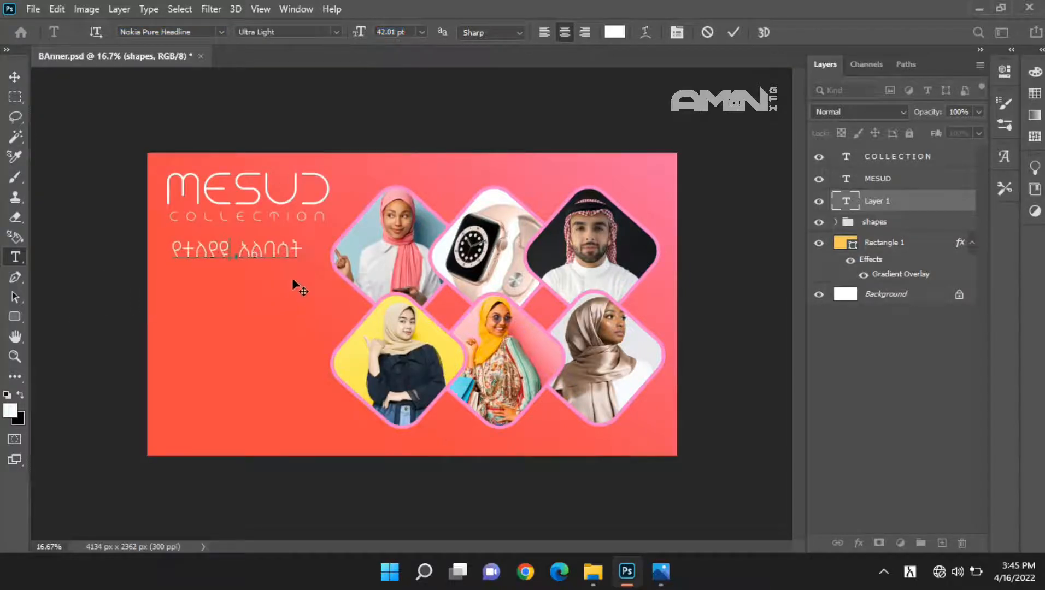
pyautogui.click(305, 60)
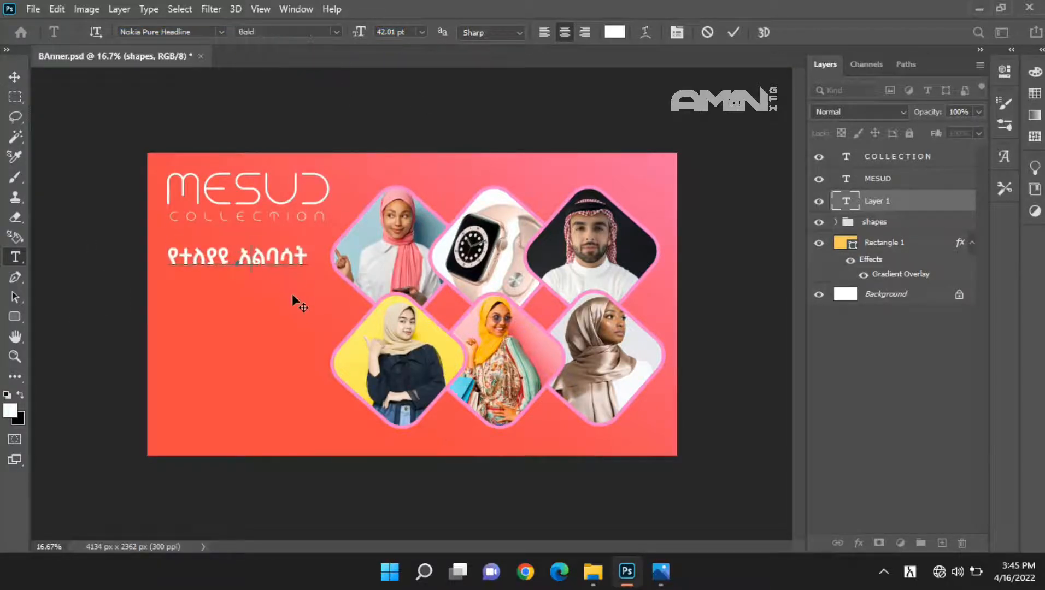
pyautogui.click(731, 33)
# - Insert የሙስሊም after የተለያዩ, put አልባሳት on a second line and left-align the Amharic text
pyautogui.write('የሙስልም')
pyautogui.press('Return')
pyautogui.moveTo(311, 300); pyautogui.dragTo(146, 225)
pyautogui.click(544, 33)
pyautogui.moveTo(318, 327); pyautogui.dragTo(241, 315)
# - Open the character settings and set the Amharic text's leading to 50.01 pt
pyautogui.click(295, 9)
pyautogui.click(378, 188)
pyautogui.moveTo(749, 431); pyautogui.dragTo(733, 439)
pyautogui.moveTo(254, 304); pyautogui.dragTo(255, 303)
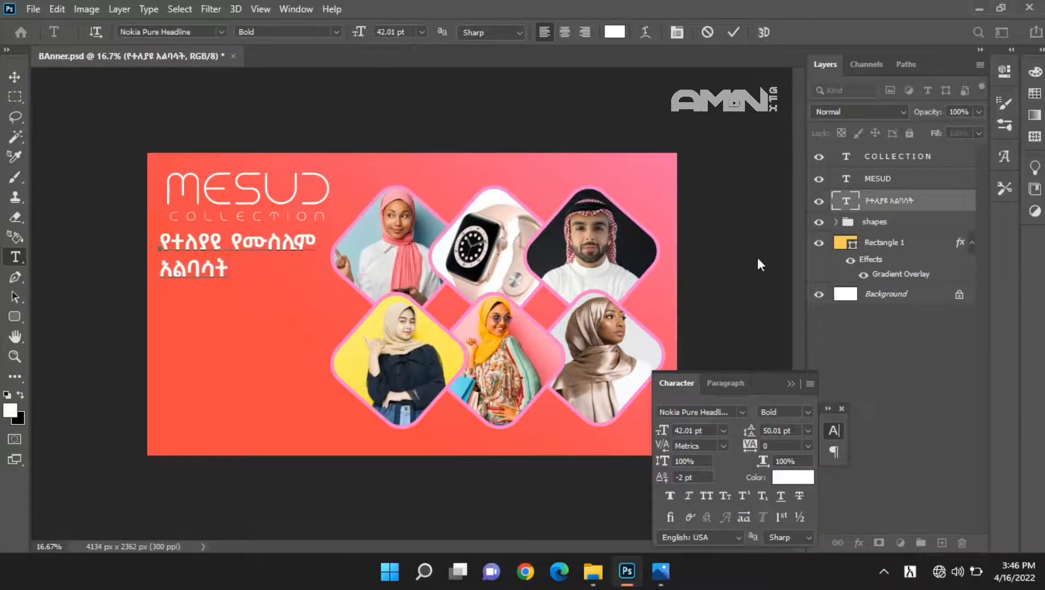
# - Add a separate text ሂጃብ below the Amharic heading in Nokia Pure Headline Ultra Light
pyautogui.click(264, 310)
pyautogui.write('ሂ')
pyautogui.click(335, 33)
pyautogui.click(312, 46)
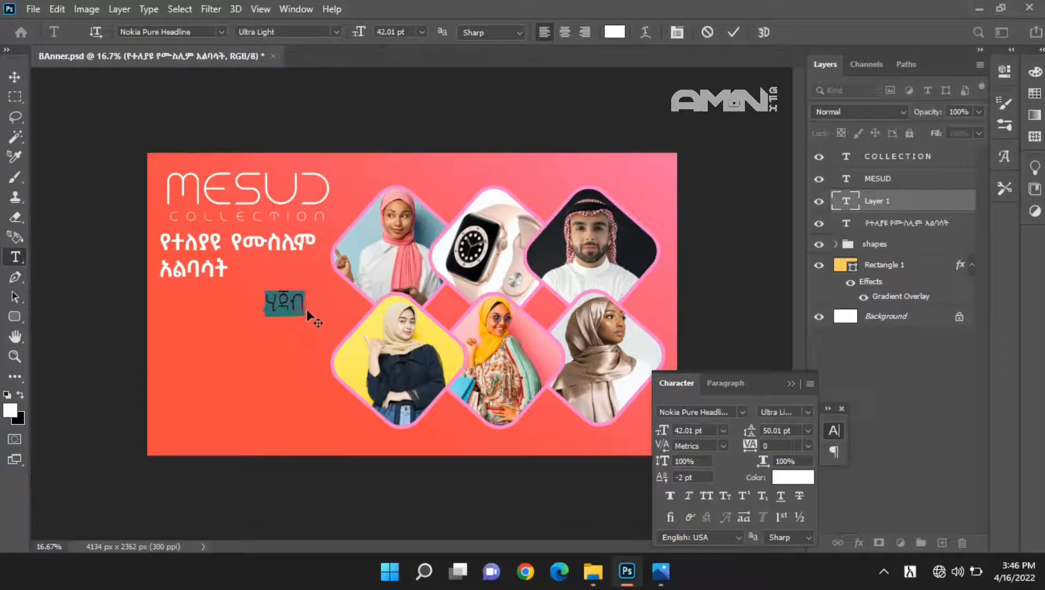
pyautogui.click(882, 204)
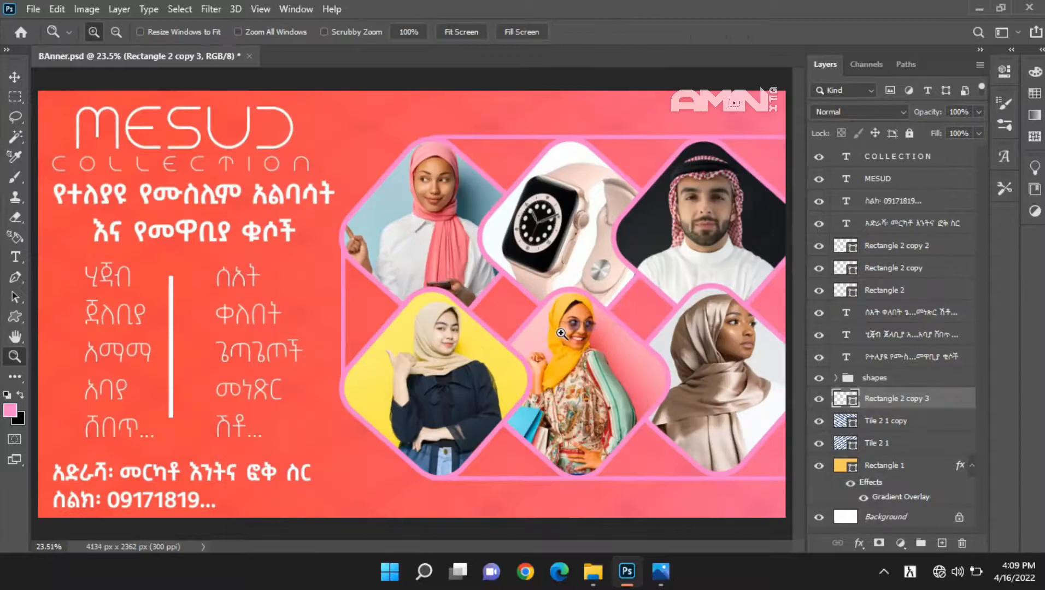
# - Delete the Rectangle 2 copy 3 outline and draw a rectangle about 507 × 489 px over the photo grid's left edge
pyautogui.press('Delete')
pyautogui.click(15, 317)
pyautogui.click(36, 319)
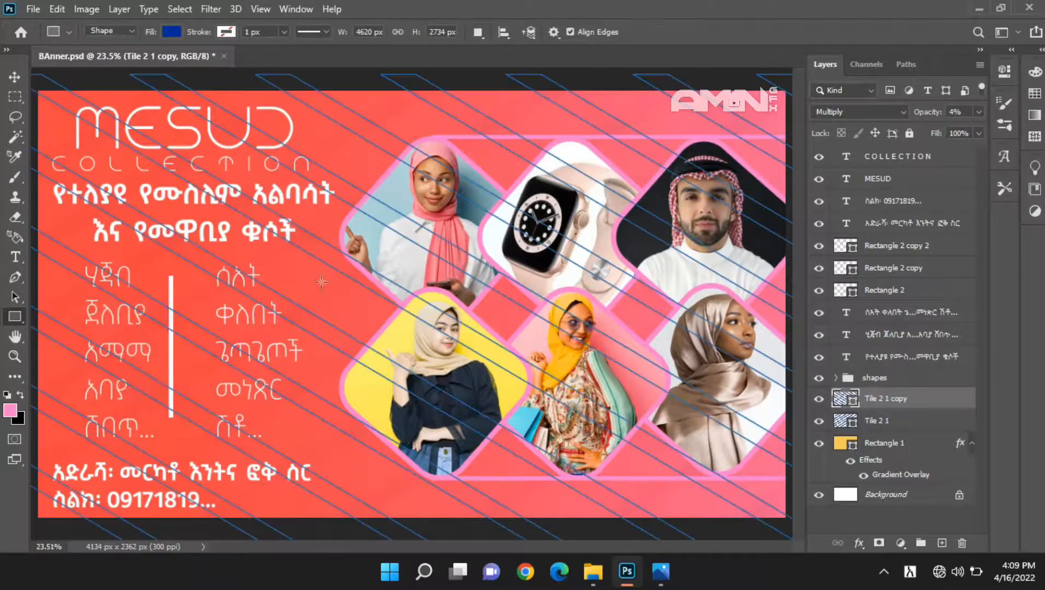
pyautogui.moveTo(321, 281); pyautogui.dragTo(411, 370)
# - Give the new rectangle no fill and a pink outline 26.52 px wide
pyautogui.click(787, 162)
pyautogui.click(795, 191)
pyautogui.click(871, 162)
pyautogui.moveTo(827, 179); pyautogui.dragTo(877, 179)
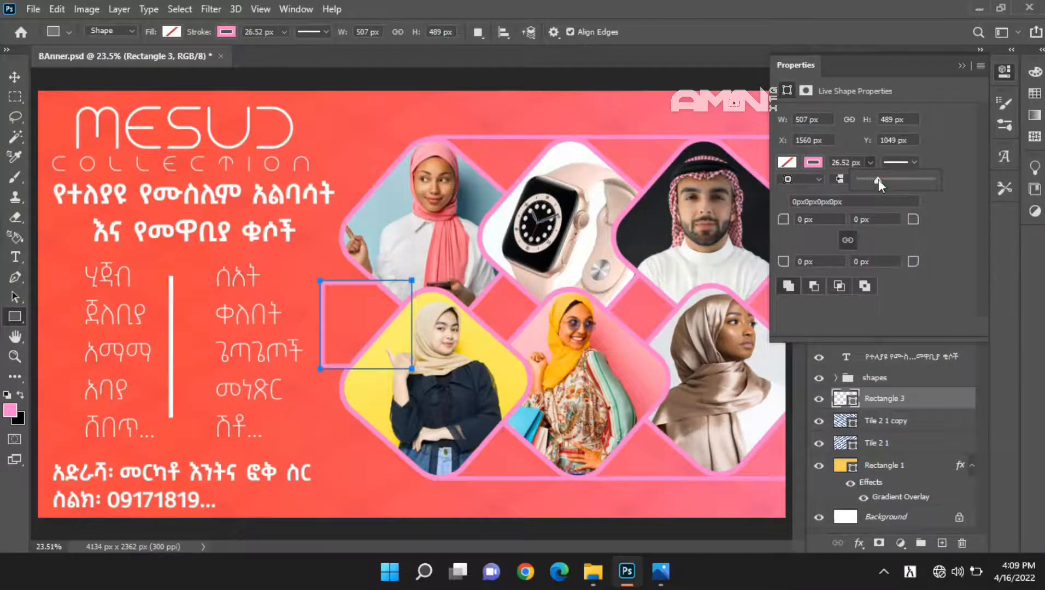
# - Rotate the outlined rectangle into a small diamond and fit it in the notch beside the two left photo diamonds
pyautogui.click(15, 77)
pyautogui.moveTo(314, 275); pyautogui.dragTo(385, 242)
pyautogui.moveTo(352, 387); pyautogui.dragTo(358, 362)
pyautogui.moveTo(370, 316); pyautogui.dragTo(328, 308)
pyautogui.moveTo(338, 230); pyautogui.dragTo(317, 231)
pyautogui.moveTo(341, 310); pyautogui.dragTo(318, 324)
pyautogui.moveTo(334, 302); pyautogui.dragTo(346, 305)
pyautogui.press('Return')
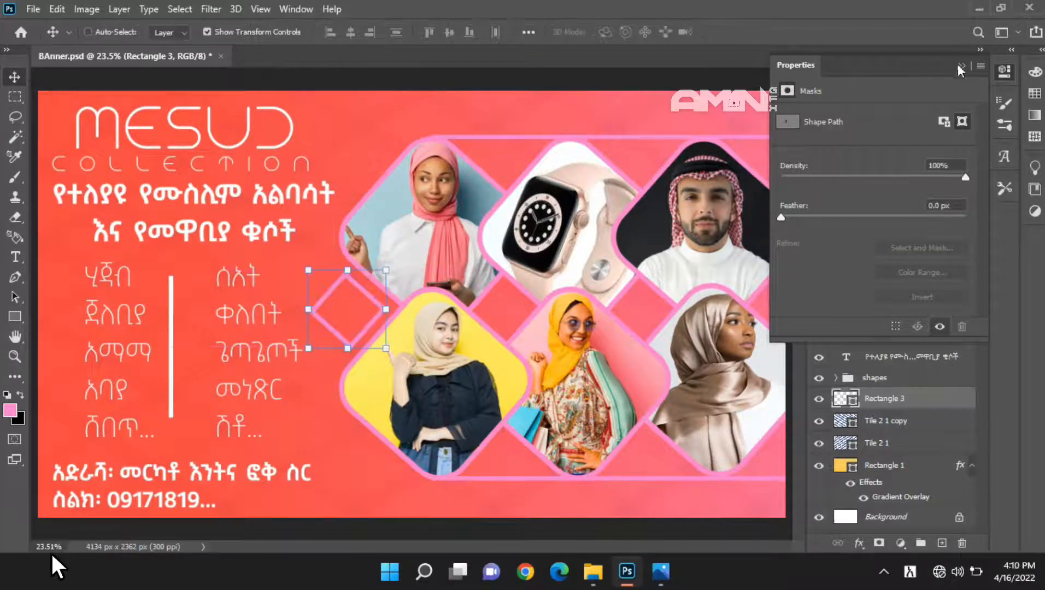
# - Lower the opacity of the Tile 2 1 and Tile 2 1 copy pattern layers to 2%
pyautogui.press('z')
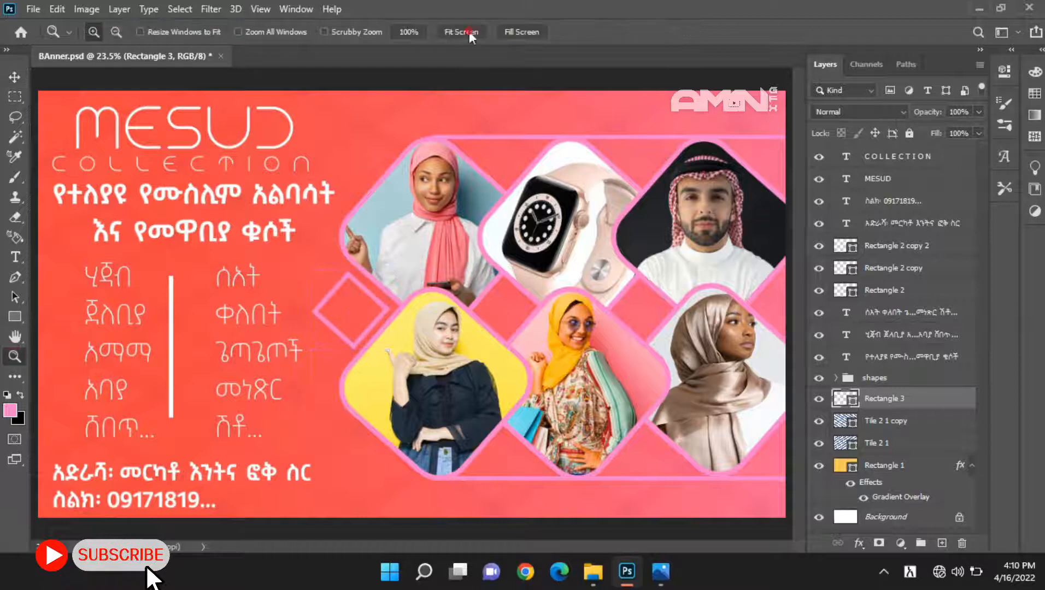
pyautogui.click(821, 442)
pyautogui.click(914, 422)
pyautogui.keyDown('shift'); pyautogui.click(917, 440); pyautogui.keyUp('shift')
pyautogui.click(979, 112)
pyautogui.moveTo(906, 131); pyautogui.dragTo(907, 130)
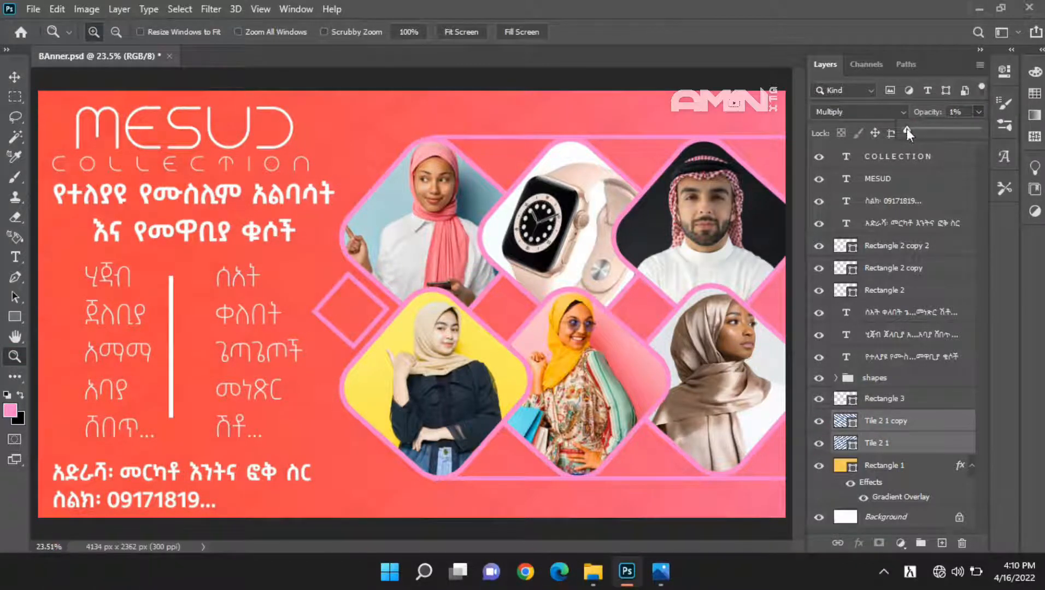
# - Hide the two horizontal pink line layers, Rectangle 2 copy 2 and Rectangle 2 copy
pyautogui.press('v')
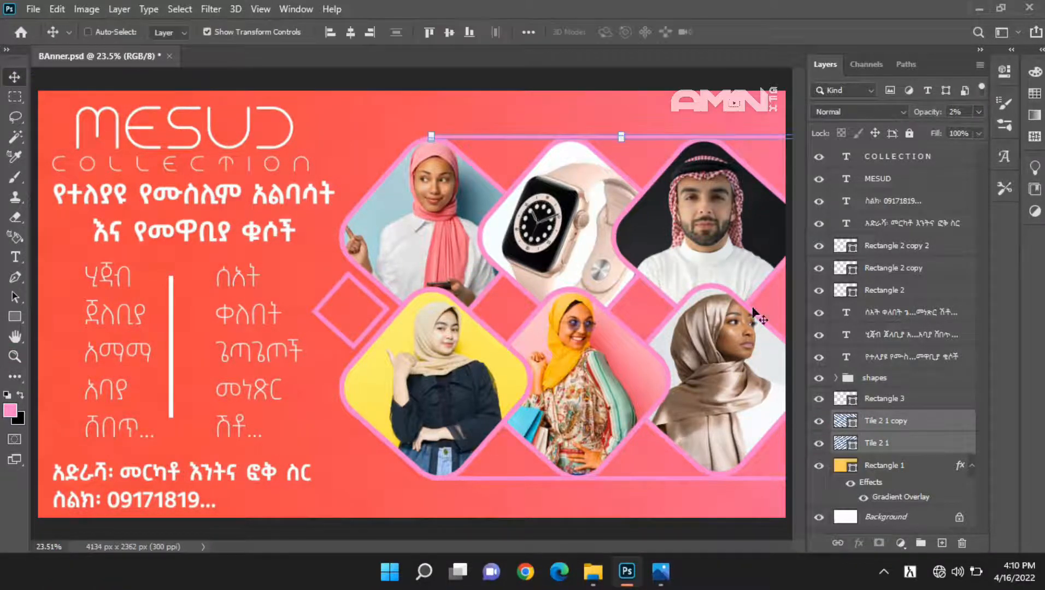
pyautogui.keyDown('ctrl'); pyautogui.click(373, 326); pyautogui.keyUp('ctrl')
pyautogui.click(854, 245)
pyautogui.moveTo(819, 246); pyautogui.dragTo(818, 268)
# - Move the phone line to the banner's lower right and lower the address line to the same height along the bottom edge
pyautogui.press('z')
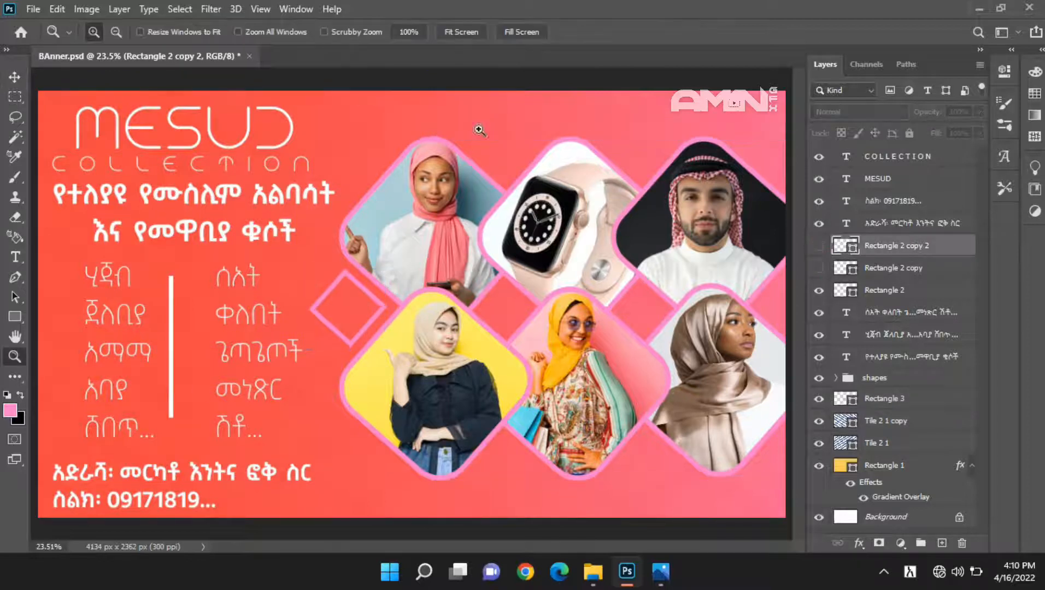
pyautogui.click(479, 130)
pyautogui.keyDown('alt'); pyautogui.click(480, 129); pyautogui.keyUp('alt')
pyautogui.keyDown('alt'); pyautogui.click(479, 129); pyautogui.keyUp('alt')
pyautogui.click(458, 32)
pyautogui.press('v')
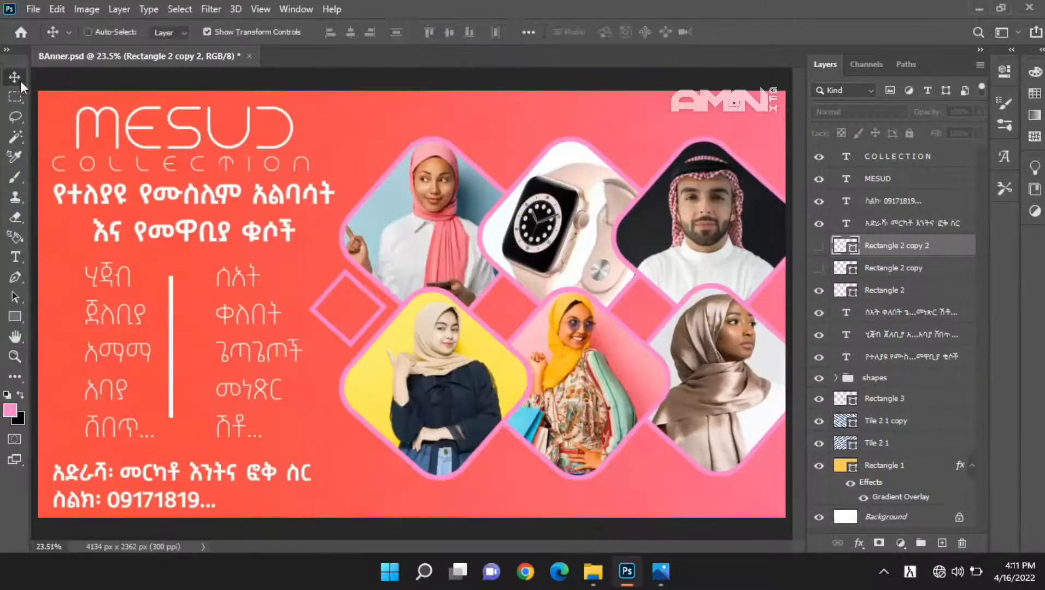
pyautogui.keyDown('ctrl'); pyautogui.click(217, 499); pyautogui.keyUp('ctrl')
pyautogui.moveTo(217, 499); pyautogui.dragTo(618, 504)
pyautogui.moveTo(268, 479); pyautogui.dragTo(266, 503)
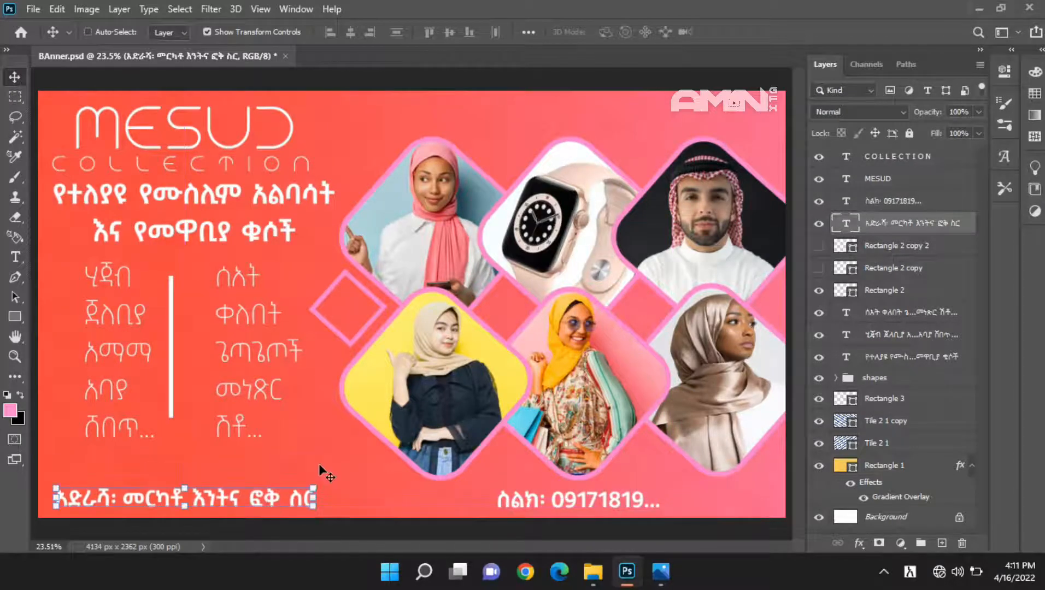
# - Append መሸጫ to the Amharic heading, join it into one line and move it to the banner's top edge
pyautogui.click(14, 257)
pyautogui.click(300, 233)
pyautogui.write('መሸጫ')
pyautogui.press('BackSpace')
pyautogui.moveTo(277, 248); pyautogui.dragTo(550, 172)
# - Move the MESUD and COLLECTION text layers down together, just above the product lists
pyautogui.click(884, 176)
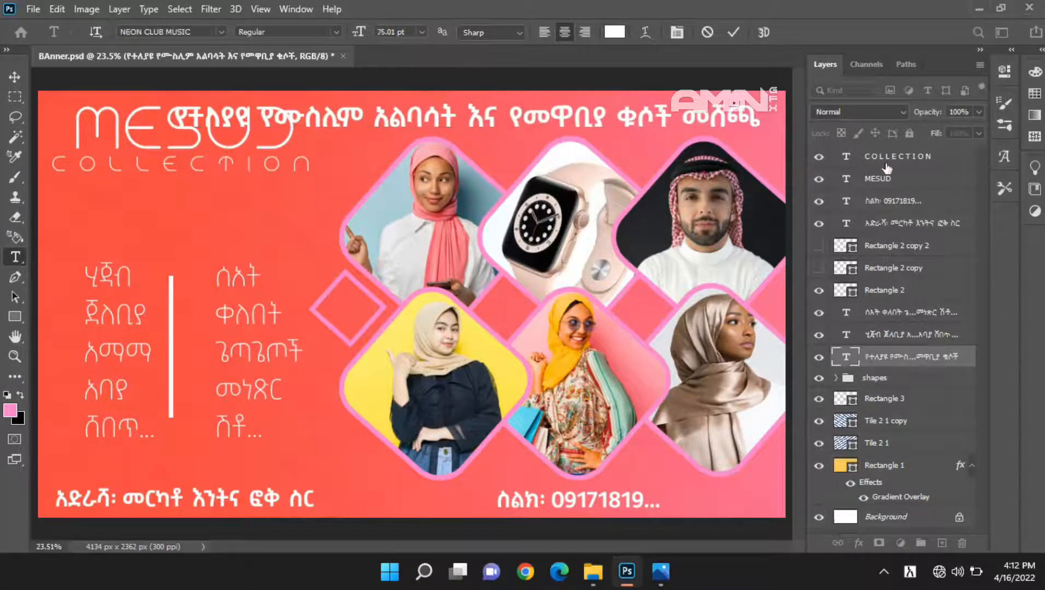
pyautogui.keyDown('shift'); pyautogui.click(887, 157); pyautogui.keyUp('shift')
pyautogui.press('v')
pyautogui.moveTo(168, 167); pyautogui.dragTo(168, 238)
# - Reposition the one-line Amharic heading along the banner's top edge and enlarge it to 42.01 pt
pyautogui.keyDown('ctrl'); pyautogui.click(401, 124); pyautogui.keyUp('ctrl')
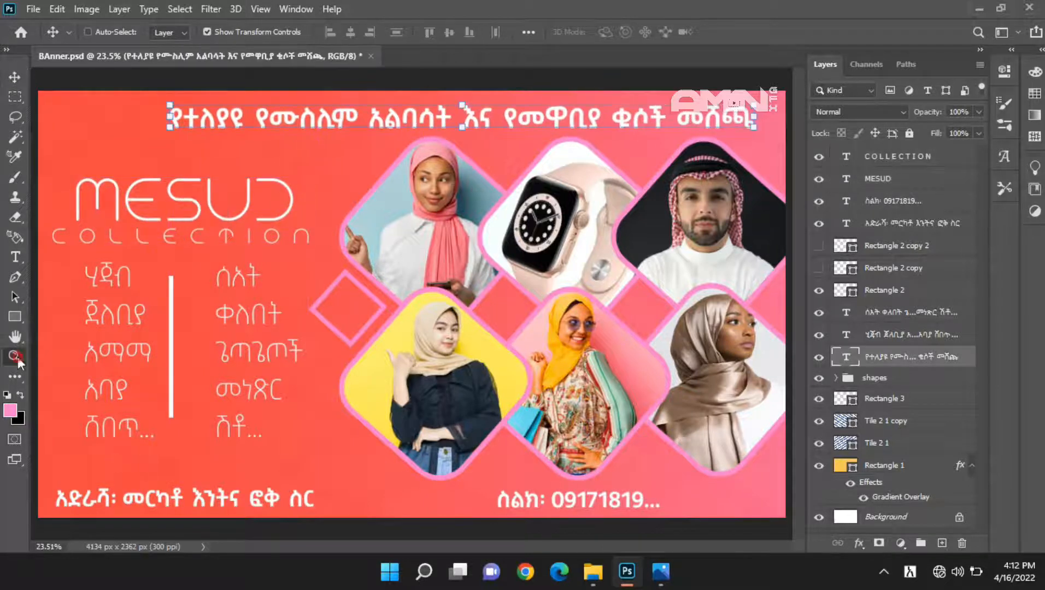
pyautogui.click(17, 358)
pyautogui.click(298, 134)
pyautogui.press('v')
pyautogui.moveTo(453, 168); pyautogui.dragTo(430, 168)
pyautogui.click(16, 256)
pyautogui.moveTo(360, 32); pyautogui.dragTo(363, 32)
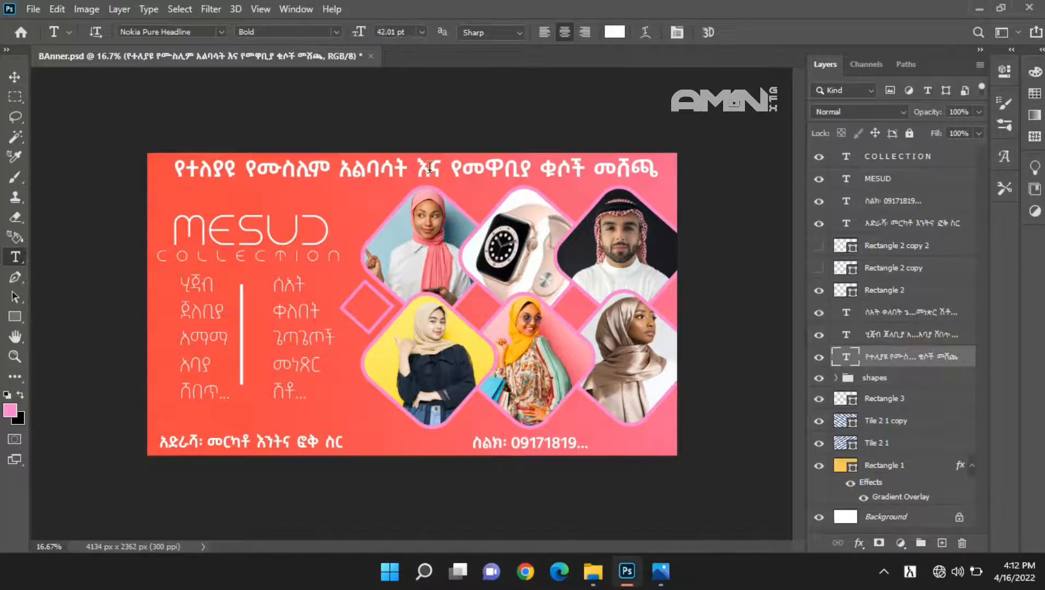
# - Delete the separate phone line's text and its layer from the banner
pyautogui.keyDown('ctrl'); pyautogui.click(948, 205); pyautogui.keyUp('ctrl')
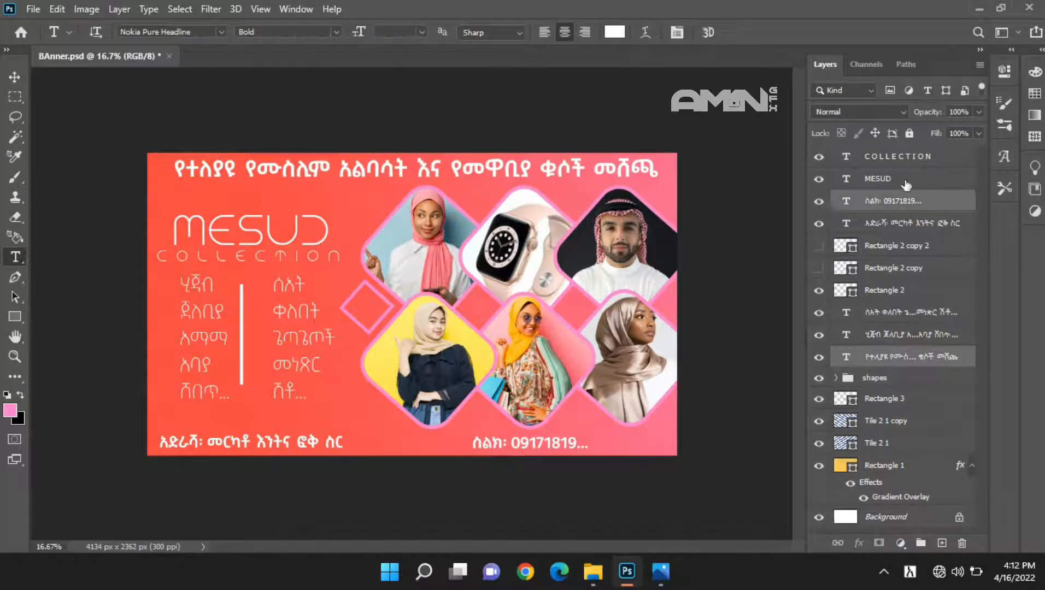
pyautogui.click(554, 447)
pyautogui.hotkey('ctrl', 'a')
pyautogui.press('BackSpace')
pyautogui.click(923, 199)
pyautogui.press('Delete')
# - Append the phone text to the address line, set it to 36.01 pt and center it along the banner's bottom edge
pyautogui.click(318, 443)
pyautogui.moveTo(397, 454); pyautogui.dragTo(496, 456)
pyautogui.hotkey('ctrl', 'a')
pyautogui.moveTo(362, 33); pyautogui.dragTo(367, 36)
pyautogui.moveTo(465, 484); pyautogui.dragTo(460, 481)
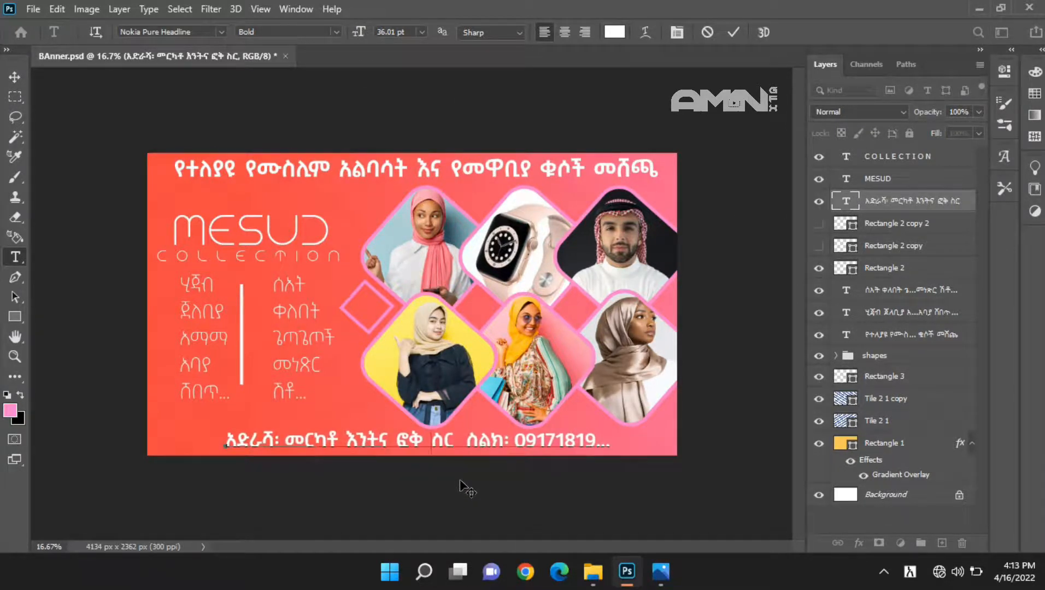
# - Enlarge the MESUD text and move it up with COLLECTION beneath it, just under the Amharic heading
pyautogui.click(896, 200)
pyautogui.click(271, 236)
pyautogui.hotkey('ctrl', 'a')
pyautogui.moveTo(357, 37); pyautogui.dragTo(381, 41)
pyautogui.moveTo(336, 312); pyautogui.dragTo(360, 287)
pyautogui.click(264, 257)
pyautogui.hotkey('ctrl', 'Return')
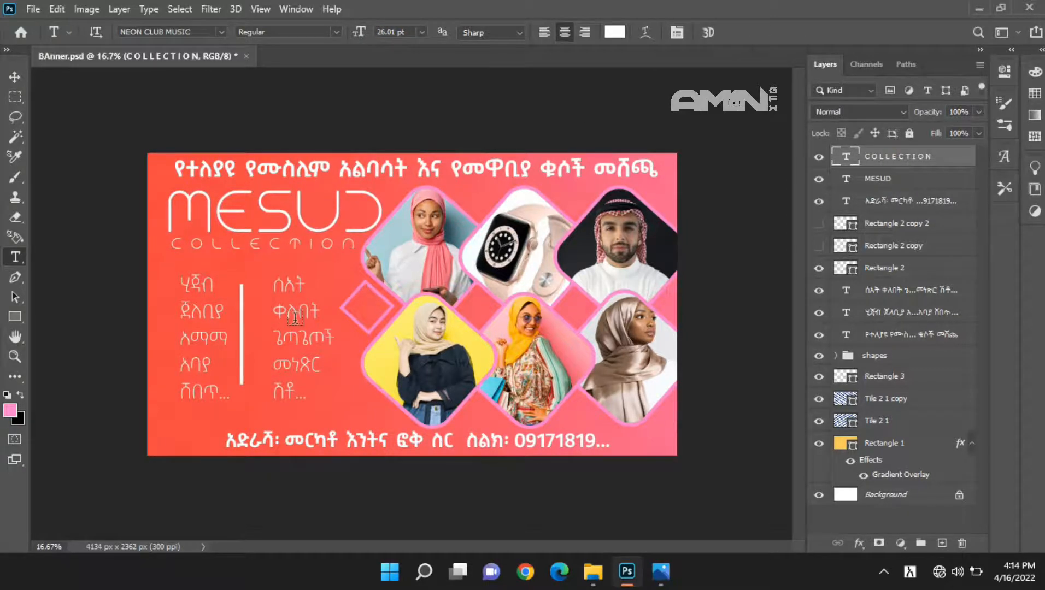
# - Move the first product list up and left, and make its text white and Bold
pyautogui.click(213, 387)
pyautogui.moveTo(269, 397); pyautogui.dragTo(228, 402)
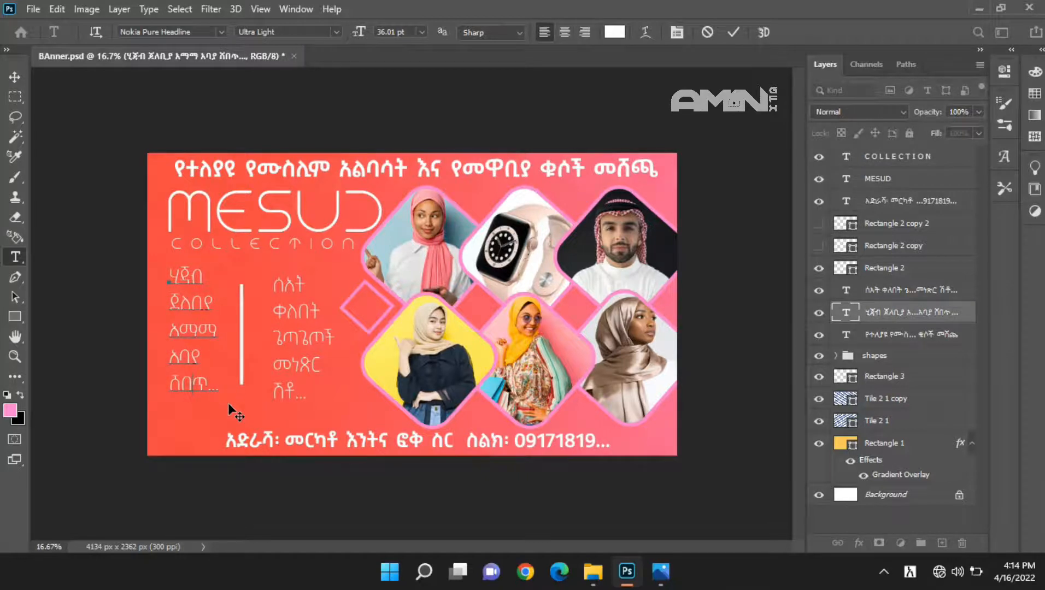
pyautogui.hotkey('ctrl', 'a')
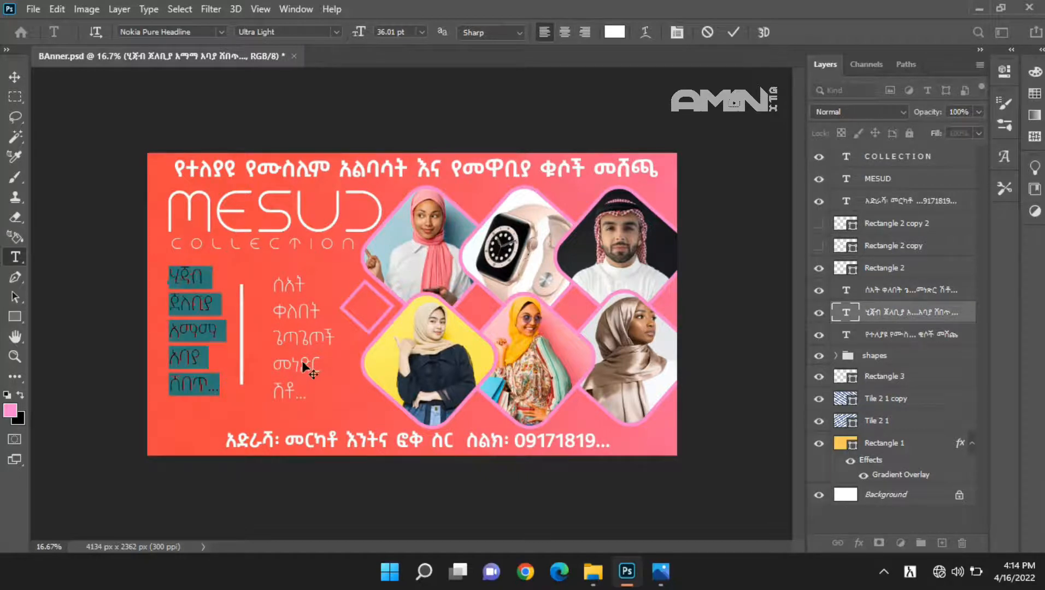
pyautogui.click(614, 31)
pyautogui.click(956, 259)
pyautogui.click(337, 33)
pyautogui.click(322, 109)
pyautogui.hotkey('ctrl', 'Return')
pyautogui.moveTo(239, 402); pyautogui.dragTo(240, 399)
# - Make the second product list Bold and move it up and left to line up with the first list
pyautogui.click(913, 290)
pyautogui.click(337, 33)
pyautogui.click(327, 108)
pyautogui.click(303, 392)
pyautogui.moveTo(353, 420); pyautogui.dragTo(346, 412)
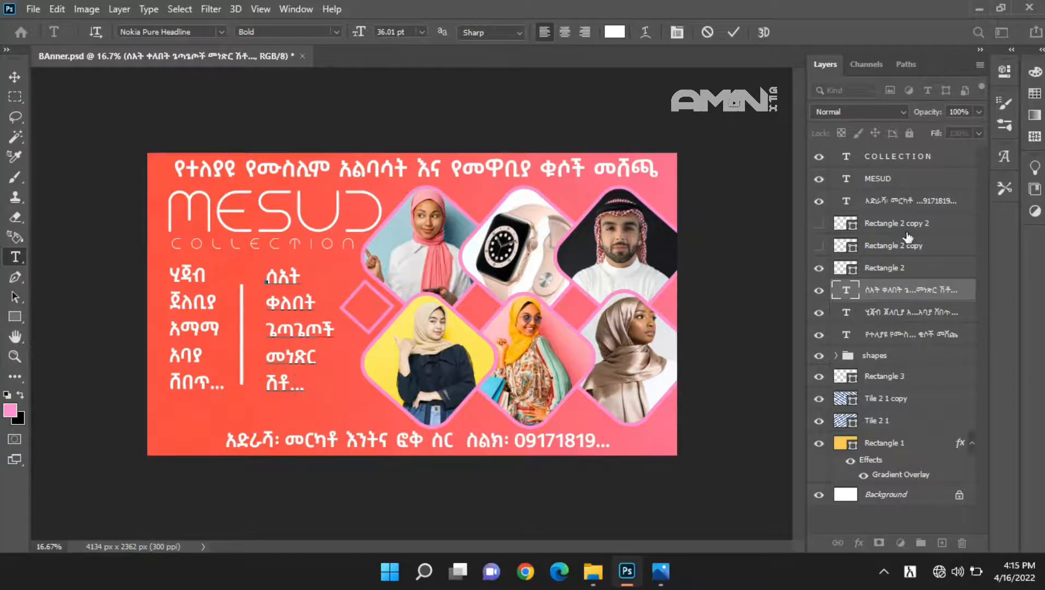
pyautogui.click(910, 157)
pyautogui.doubleClick(951, 157)
pyautogui.click(501, 308)
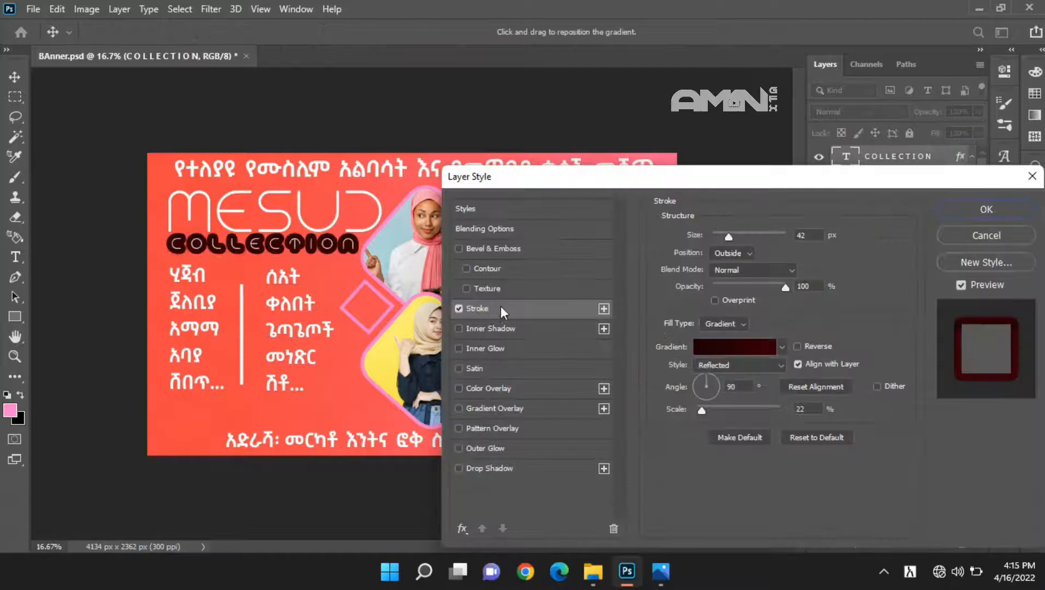
pyautogui.moveTo(727, 237); pyautogui.dragTo(721, 237)
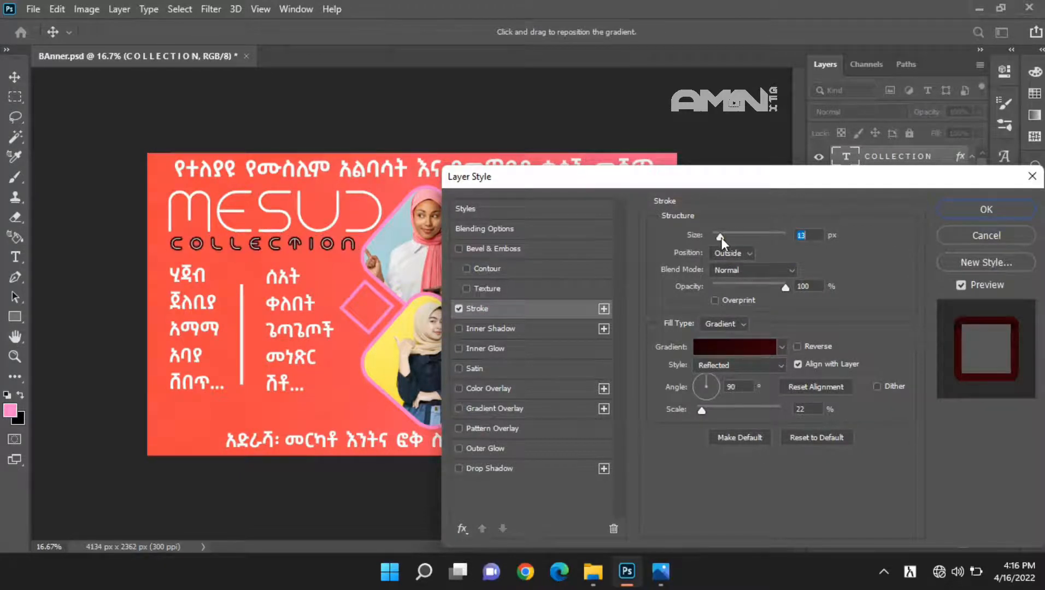
pyautogui.click(962, 236)
# - Set the background colour to ffffff and add a Stroke effect to the COLLECTION text
pyautogui.click(19, 419)
pyautogui.write('ffffff')
pyautogui.click(959, 259)
pyautogui.doubleClick(951, 158)
pyautogui.click(486, 309)
# - Try recolouring the COLLECTION stroke's gradient with ffffff
pyautogui.click(759, 347)
pyautogui.click(710, 441)
pyautogui.click(776, 506)
pyautogui.write('ffffff')
pyautogui.click(957, 259)
pyautogui.click(977, 507)
pyautogui.click(1004, 193)
# - Give the COLLECTION stroke a solid white colour fill, reduce it to a thin outline and apply it
pyautogui.click(732, 325)
pyautogui.click(721, 336)
pyautogui.click(693, 347)
pyautogui.moveTo(692, 339); pyautogui.dragTo(635, 260)
pyautogui.click(957, 259)
pyautogui.moveTo(727, 236); pyautogui.dragTo(716, 237)
pyautogui.click(785, 288)
pyautogui.click(965, 212)
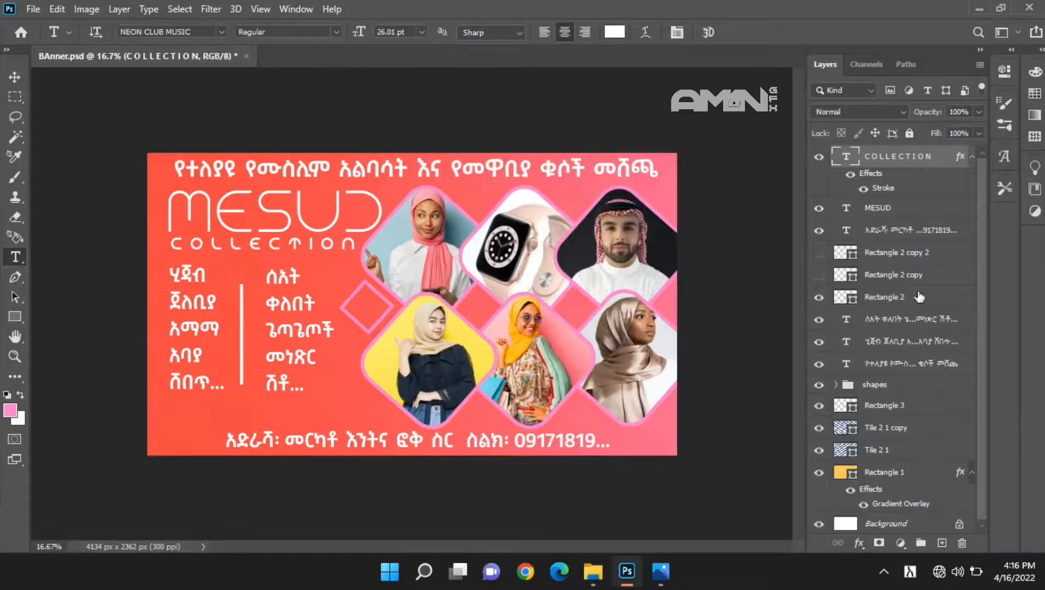
# - Draw a rectangle of about 1908 × 667 px above the Rectangle 3 layer, around the MESUD COLLECTION text
pyautogui.scroll(-1, 919, 298)
pyautogui.click(897, 448)
pyautogui.click(905, 406)
pyautogui.rightClick(15, 317)
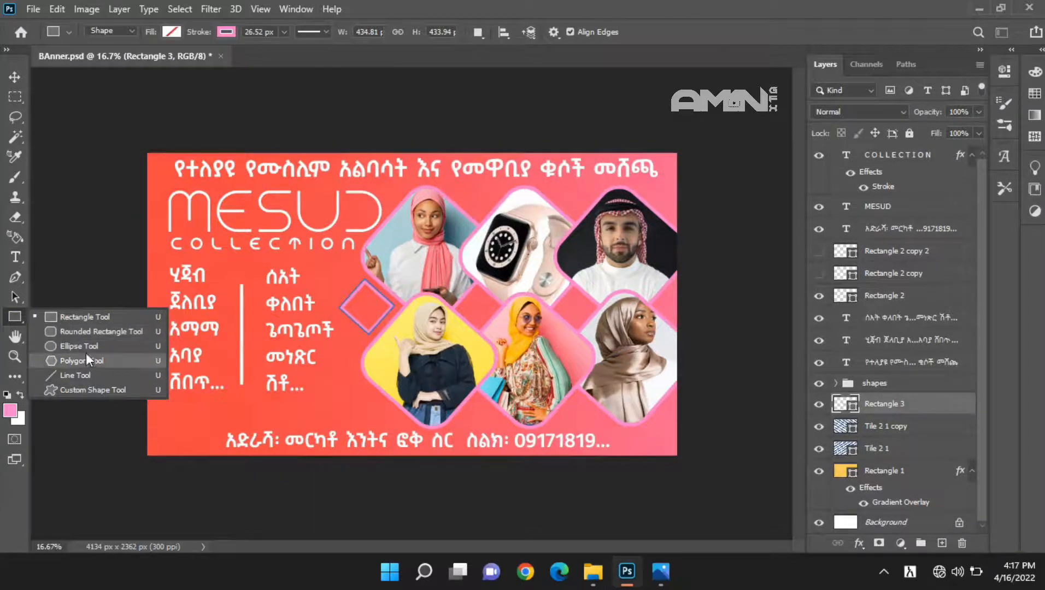
pyautogui.click(85, 317)
pyautogui.moveTo(131, 173); pyautogui.dragTo(376, 260)
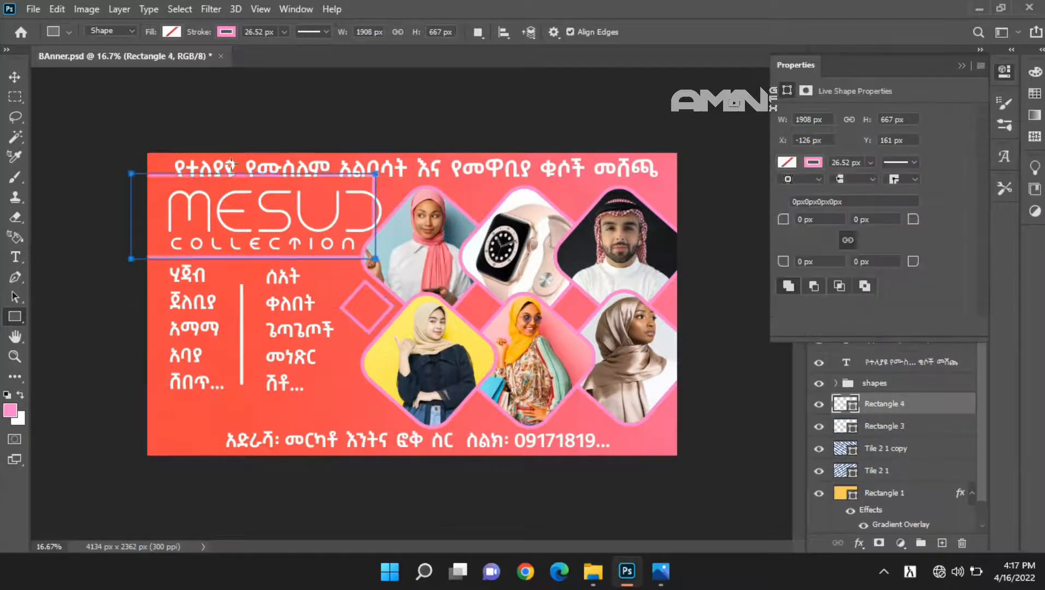
# - Fill the new rectangle with dark blue, remove its stroke and shift it slightly down and right
pyautogui.click(172, 31)
pyautogui.click(72, 113)
pyautogui.click(15, 78)
pyautogui.moveTo(203, 196); pyautogui.dragTo(208, 200)
pyautogui.click(813, 163)
pyautogui.click(797, 195)
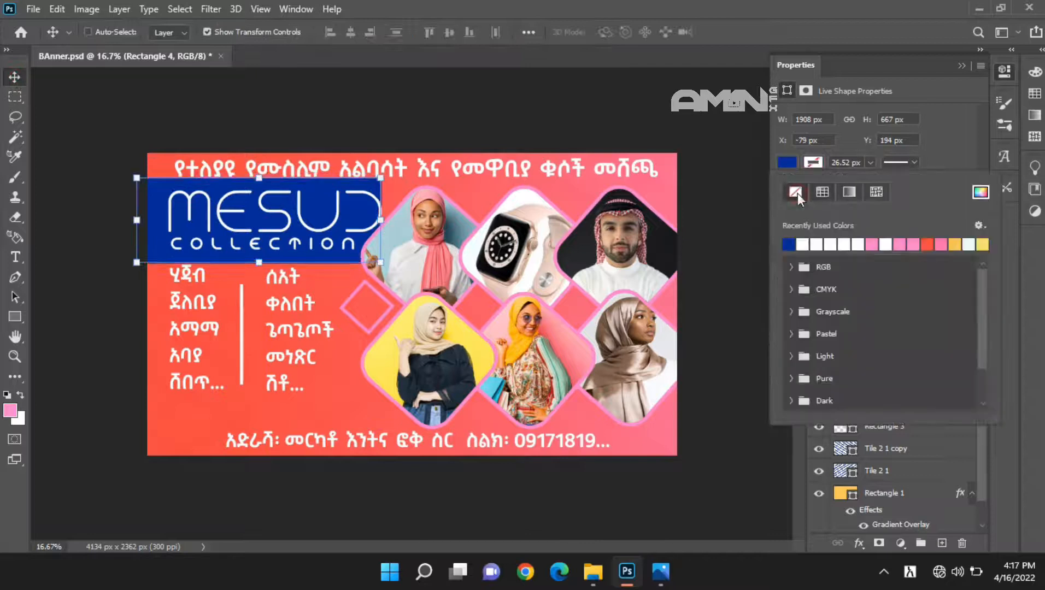
pyautogui.click(662, 203)
# - Stretch the blue rectangle into a band behind MESUD COLLECTION reaching under the first photo, and set its opacity to 45%
pyautogui.moveTo(259, 178); pyautogui.dragTo(259, 186)
pyautogui.moveTo(370, 223); pyautogui.dragTo(428, 219)
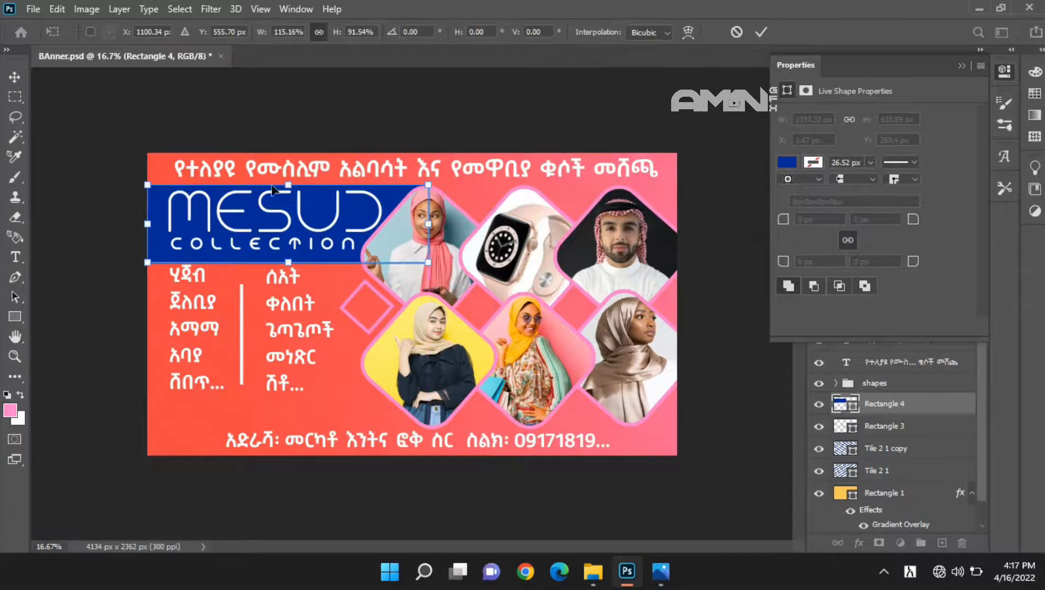
pyautogui.moveTo(289, 263); pyautogui.dragTo(288, 255)
pyautogui.press('Return')
pyautogui.click(962, 66)
pyautogui.click(979, 112)
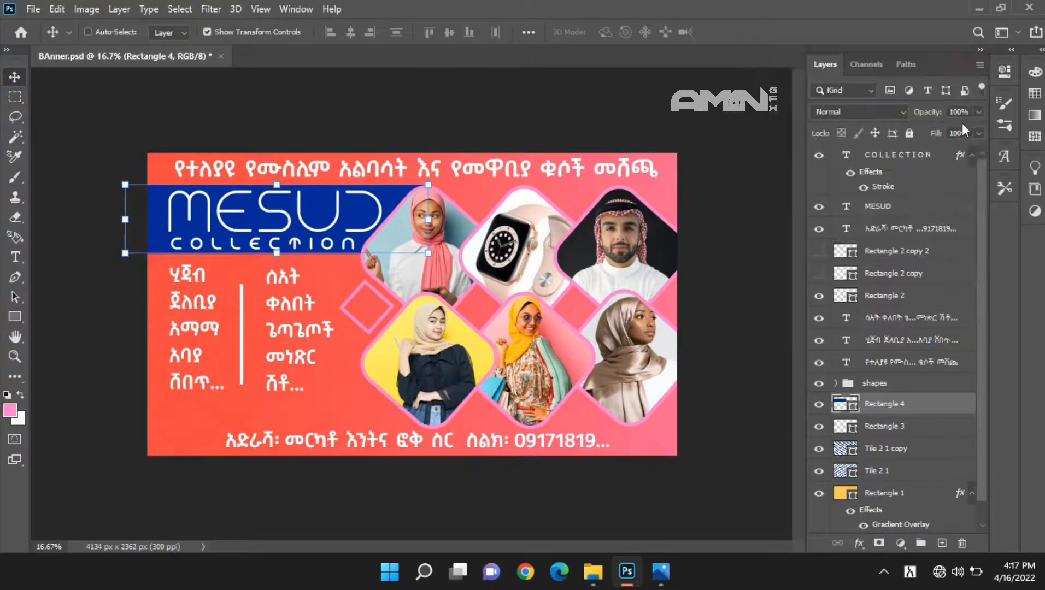
pyautogui.moveTo(963, 128); pyautogui.dragTo(938, 130)
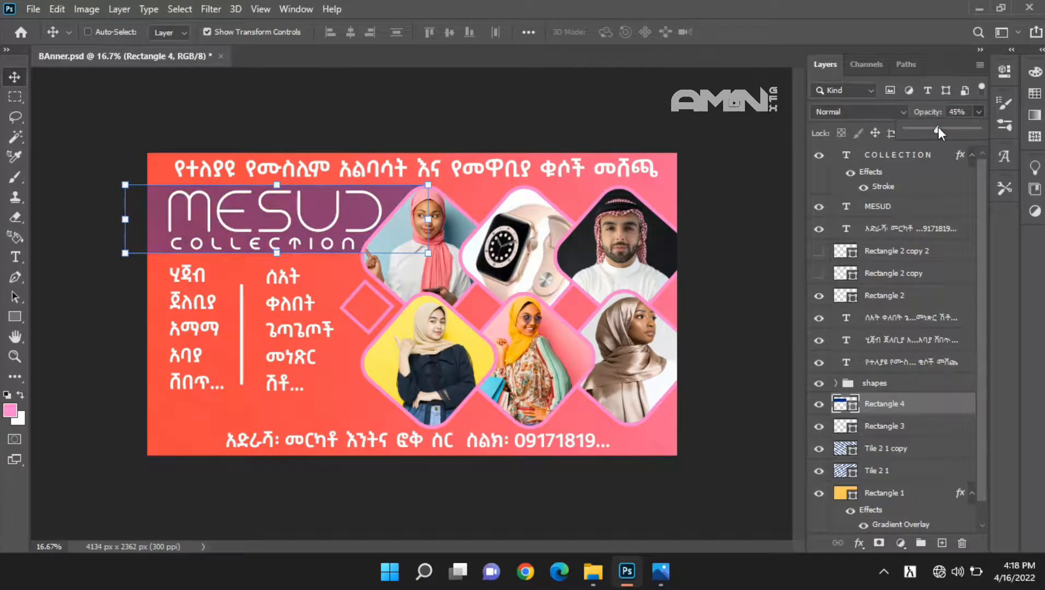
# - Duplicate the translucent rectangle, move the copy behind the lower right photos and hide it
pyautogui.click(933, 409)
pyautogui.hotkey('ctrl', 'j')
pyautogui.moveTo(339, 229); pyautogui.dragTo(654, 400)
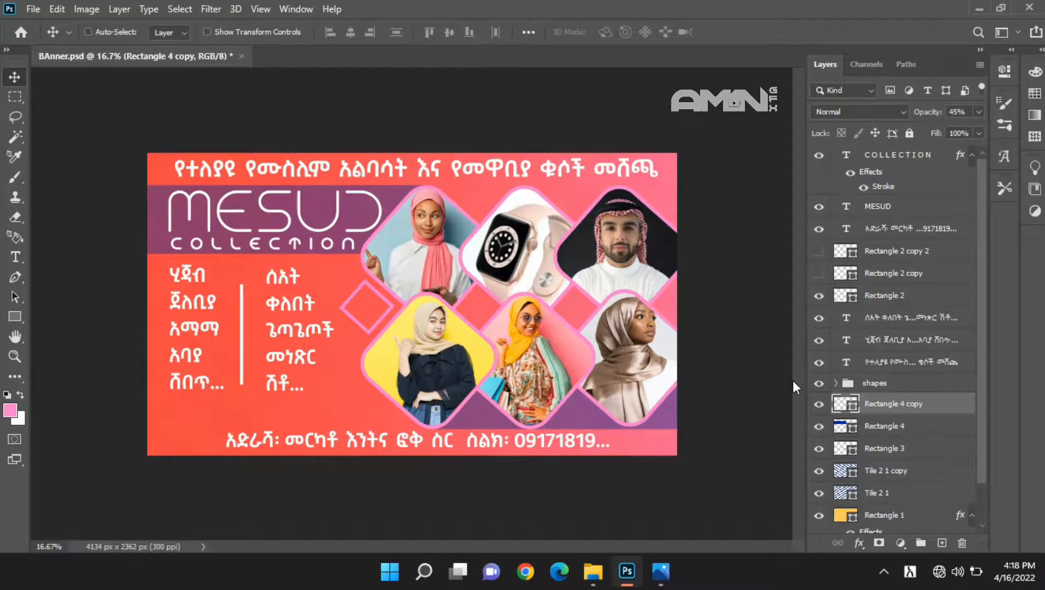
pyautogui.moveTo(605, 418)
pyautogui.mouseDown()
pyautogui.moveTo(276, 307)
pyautogui.moveTo(585, 417)
pyautogui.mouseUp()
pyautogui.click(819, 405)
# - Stretch Rectangle 4 downward behind the product lists until it ends just above the contact line
pyautogui.click(883, 426)
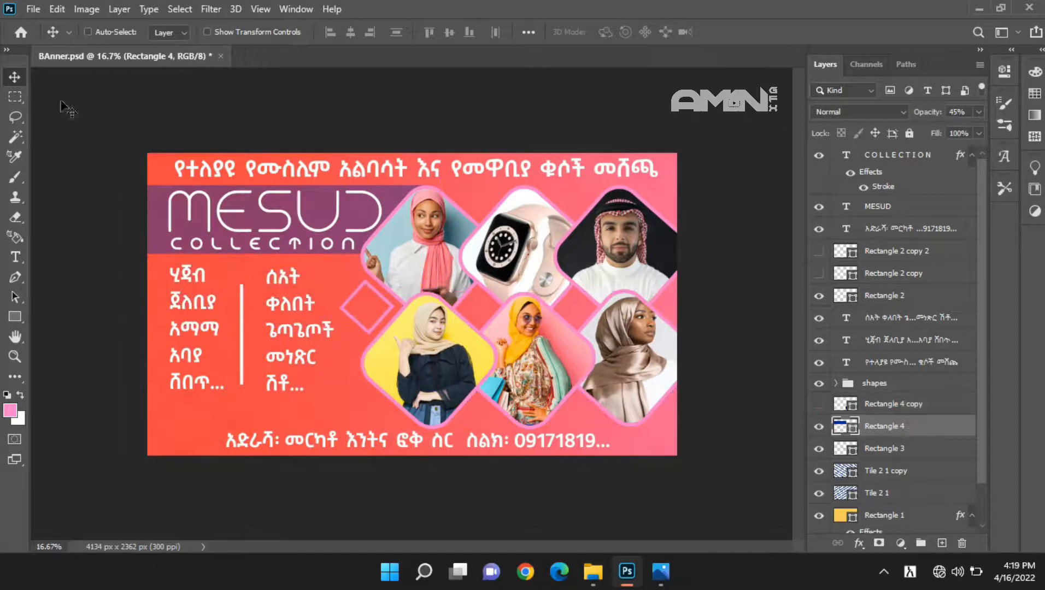
pyautogui.hotkey('ctrl', 't')
pyautogui.moveTo(277, 253); pyautogui.dragTo(298, 416)
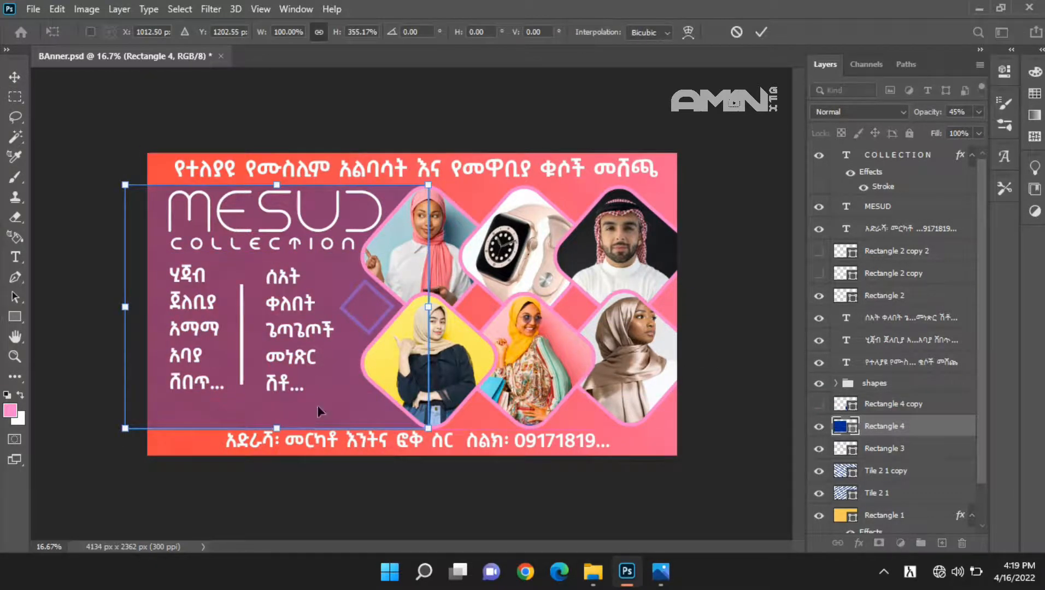
pyautogui.press('Return')
# - Show Rectangle 4 copy and move it up behind the gaps between the two rows of photos
pyautogui.click(819, 405)
pyautogui.click(892, 405)
pyautogui.moveTo(660, 405); pyautogui.dragTo(670, 322)
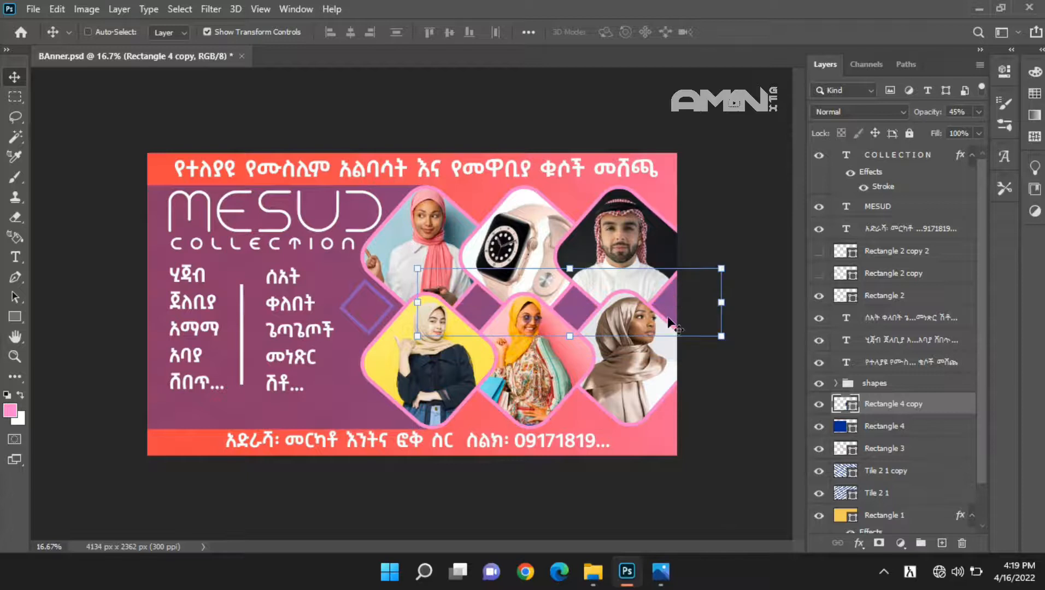
# - Enlarge both product lists to 42.01 pt and move them slightly down
pyautogui.click(903, 320)
pyautogui.keyDown('shift'); pyautogui.click(906, 339); pyautogui.keyUp('shift')
pyautogui.click(14, 258)
pyautogui.moveTo(359, 32); pyautogui.dragTo(363, 32)
pyautogui.click(15, 77)
pyautogui.moveTo(283, 290); pyautogui.dragTo(283, 303)
# - Remove the trailing dots after ሽበጥ in the first product list
pyautogui.click(15, 257)
pyautogui.click(221, 395)
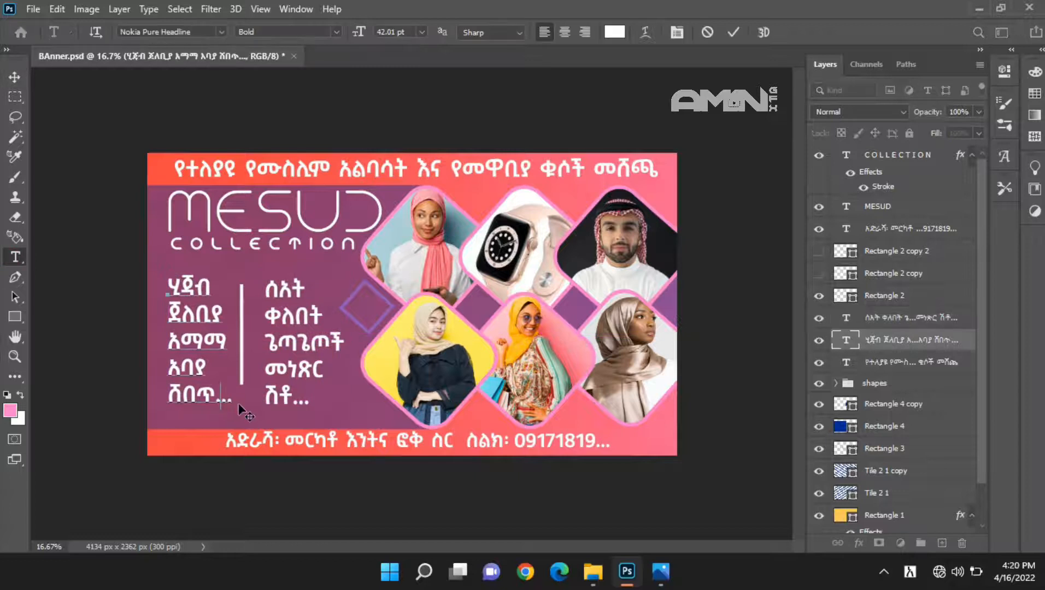
pyautogui.click(895, 323)
# - Nudge MESUD and COLLECTION together down and left, and shift the contact line slightly right and down
pyautogui.keyDown('ctrl'); pyautogui.click(896, 208); pyautogui.keyUp('ctrl')
pyautogui.keyDown('ctrl'); pyautogui.click(889, 155); pyautogui.keyUp('ctrl')
pyautogui.press('v')
pyautogui.click(886, 155)
pyautogui.keyDown('ctrl'); pyautogui.click(885, 207); pyautogui.keyUp('ctrl')
pyautogui.moveTo(253, 225); pyautogui.dragTo(243, 230)
pyautogui.moveTo(311, 452); pyautogui.dragTo(321, 447)
# - Try replacing የሙስሊም in the Amharic heading with ኢስላማዊ
pyautogui.press('t')
pyautogui.click(328, 166)
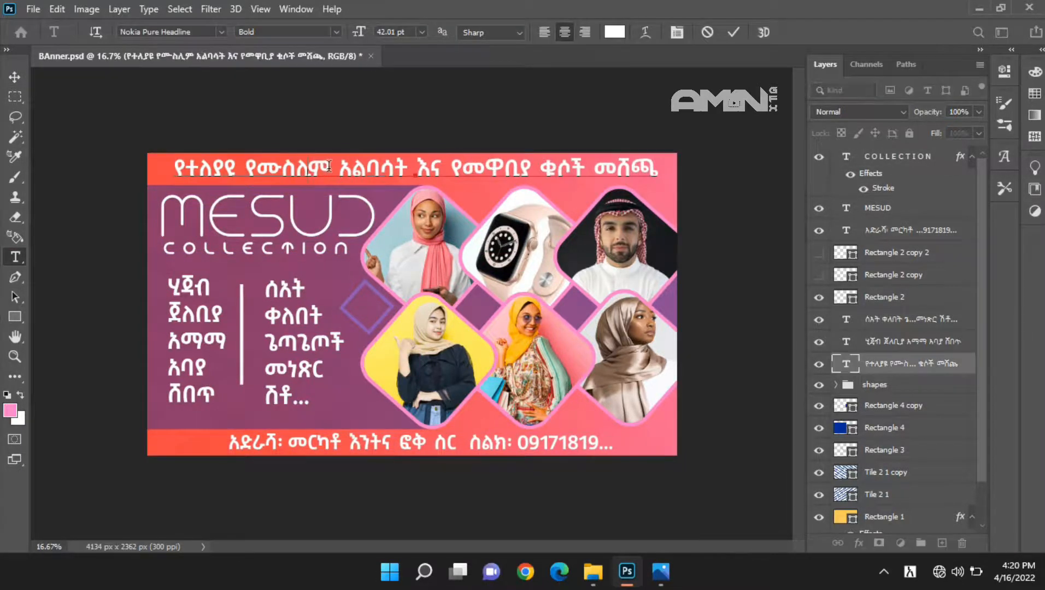
pyautogui.moveTo(330, 164); pyautogui.dragTo(249, 170)
pyautogui.write('ኢስላማዊ')
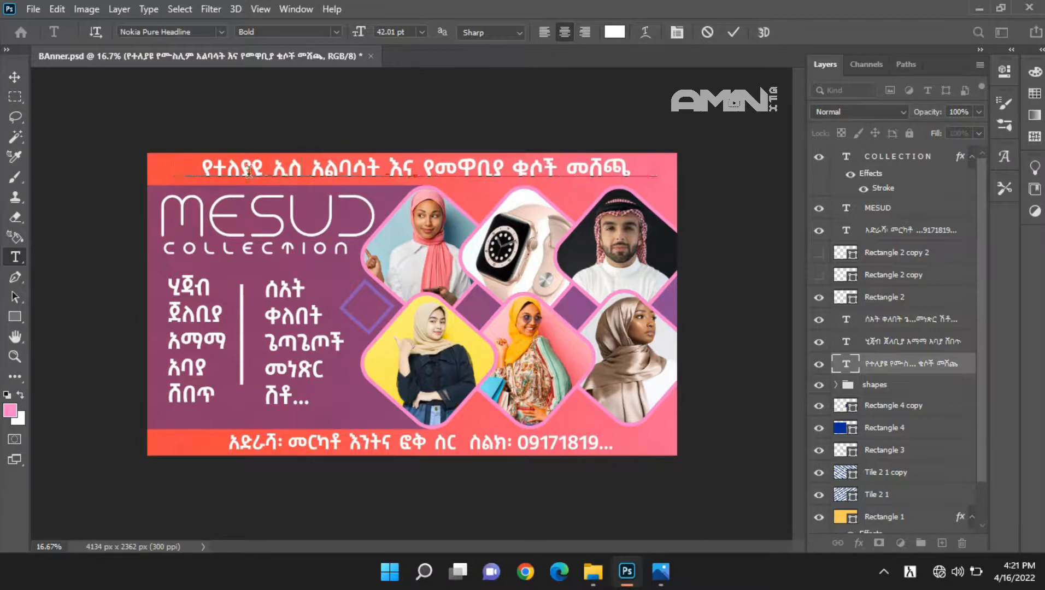
pyautogui.hotkey('ctrl', 'z')
pyautogui.click(915, 365)
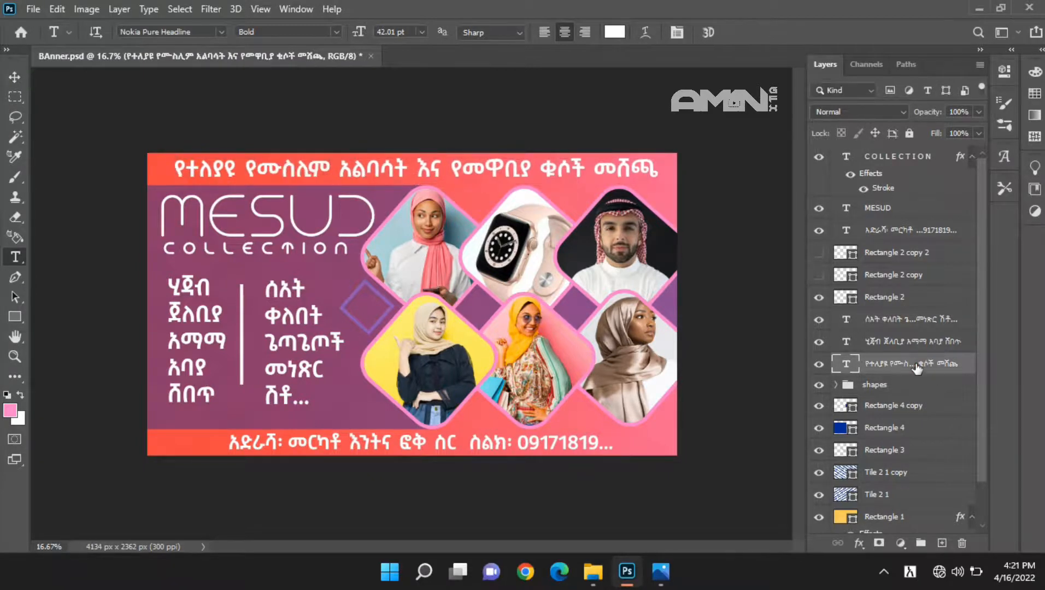
# - Place the white AMIN GFX logo file into the banner, scale it down and position it near the lower right corner
pyautogui.click(1001, 9)
pyautogui.click(958, 8)
pyautogui.moveTo(88, 383); pyautogui.dragTo(373, 304)
pyautogui.moveTo(428, 335); pyautogui.dragTo(405, 365)
pyautogui.moveTo(490, 518); pyautogui.dragTo(278, 307)
pyautogui.moveTo(246, 242); pyautogui.dragTo(210, 442)
pyautogui.moveTo(242, 507); pyautogui.dragTo(170, 465)
pyautogui.moveTo(168, 420); pyautogui.dragTo(189, 453)
pyautogui.moveTo(173, 425); pyautogui.dragTo(177, 439)
pyautogui.moveTo(347, 462); pyautogui.dragTo(659, 443)
pyautogui.press('Return')
# - Fine-position the small white logo tight into the banner's lower right corner
pyautogui.press('z')
pyautogui.click(568, 389)
pyautogui.click(569, 389)
pyautogui.click(568, 388)
pyautogui.click(569, 389)
pyautogui.moveTo(589, 547); pyautogui.dragTo(639, 548)
pyautogui.scroll(-3, 637, 548)
pyautogui.click(15, 78)
pyautogui.moveTo(652, 425); pyautogui.dragTo(663, 467)
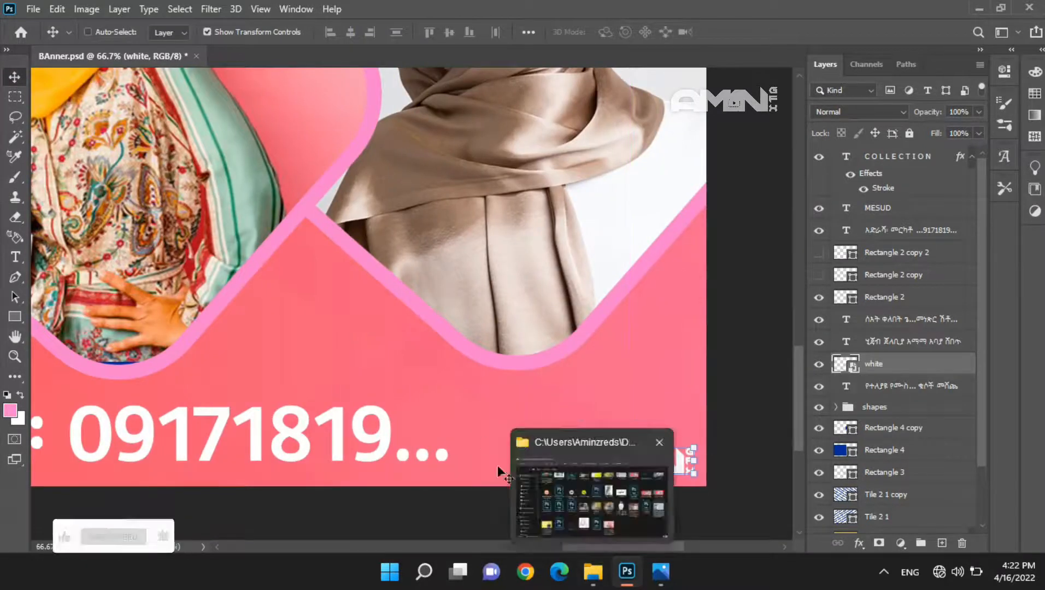
# - Save the finished banner as BAnner.psd
pyautogui.press('z')
pyautogui.hotkey('ctrl', '0')
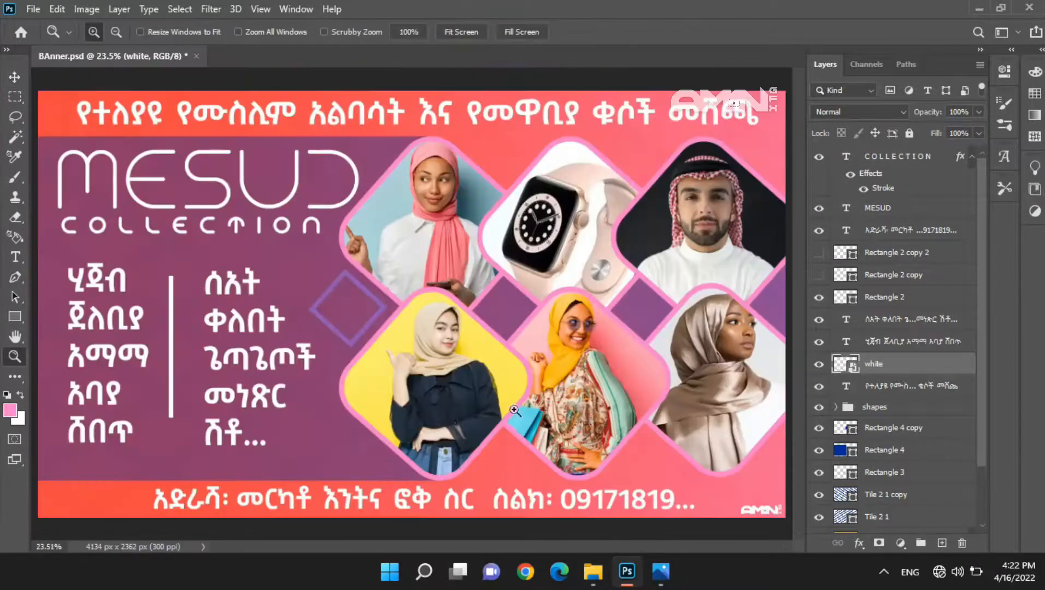
pyautogui.click(33, 9)
pyautogui.click(55, 194)
pyautogui.press('Return')
pyautogui.press('Return')
# - Save a JPEG copy of the banner as BAnner.jpg on the Desktop and open it in Photos
pyautogui.click(33, 8)
pyautogui.click(136, 194)
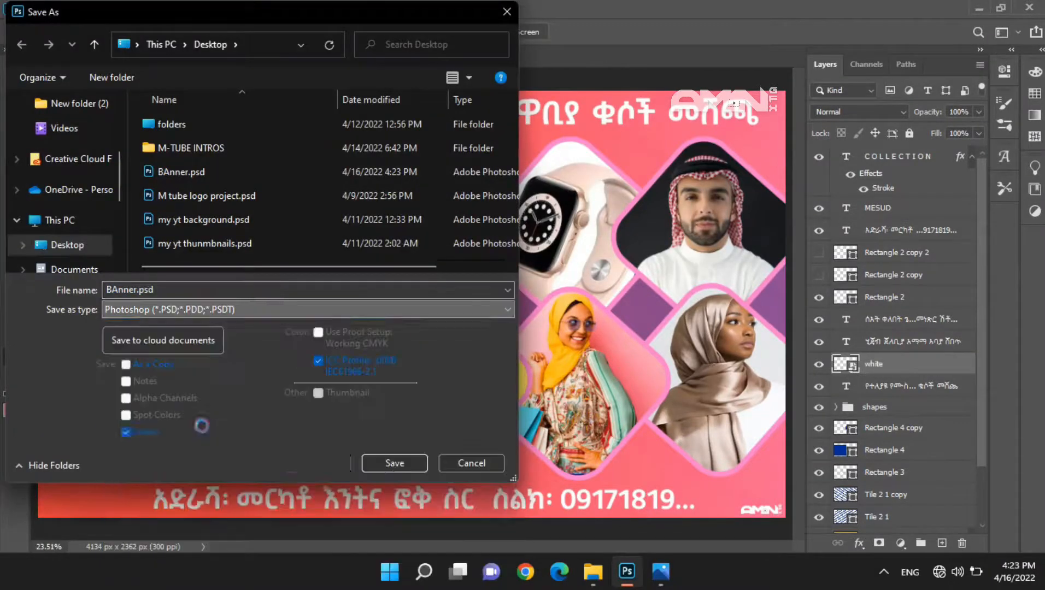
pyautogui.click(202, 426)
pyautogui.click(393, 463)
pyautogui.click(609, 119)
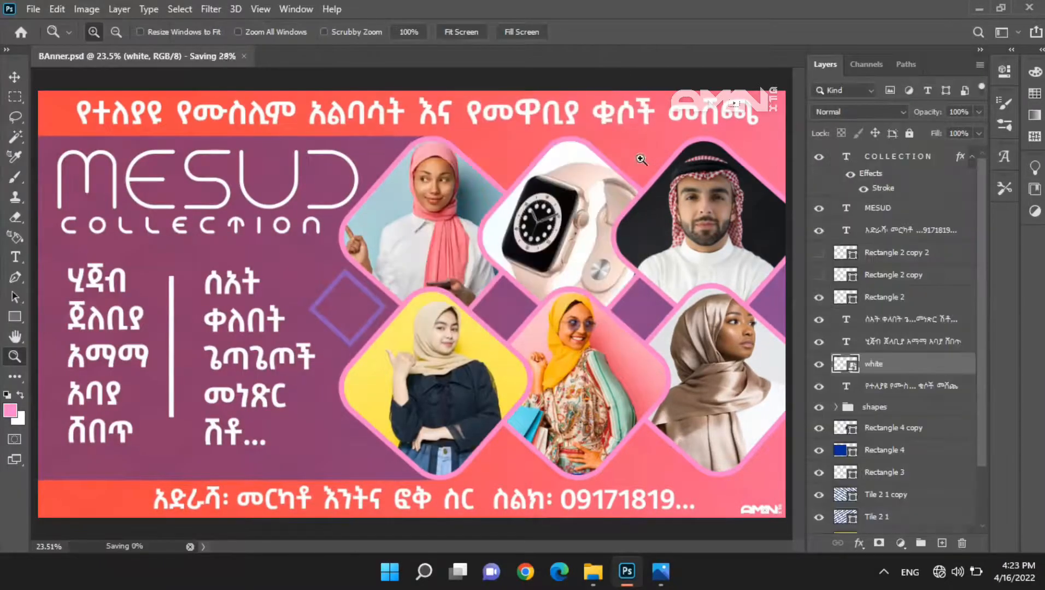
pyautogui.press('super+d')
pyautogui.press('Return')
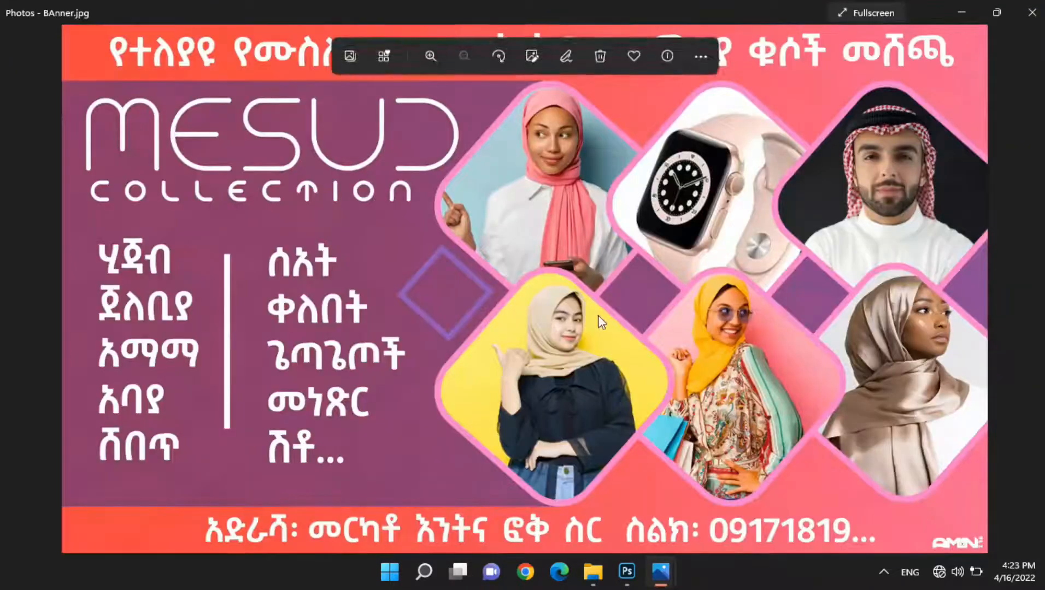